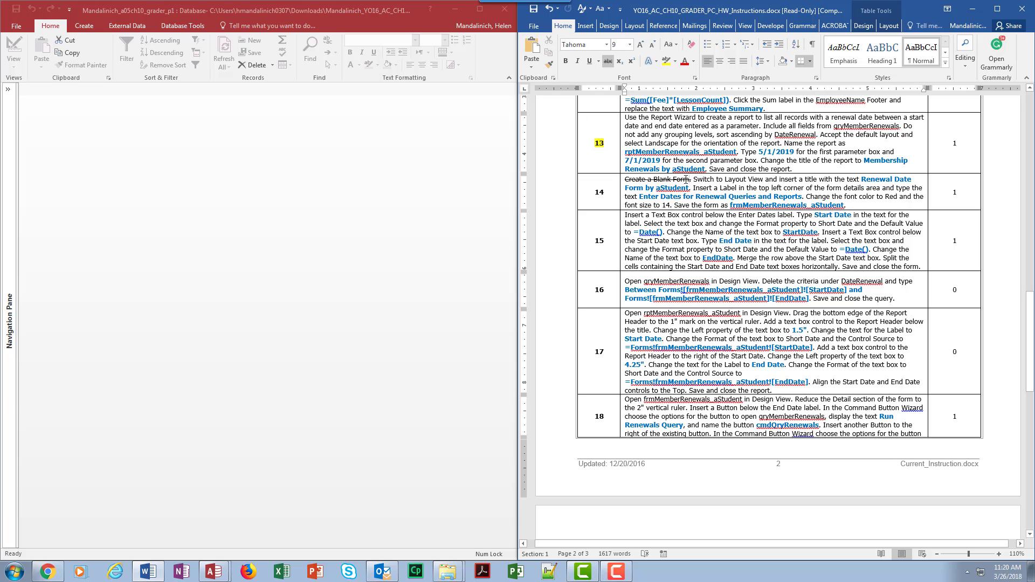
- Remove the strikethrough from "Create a Blank Form" in instruction 14 of the Word document
{"action": "left_click_drag", "start_coordinate": [690, 181], "coordinate": [626, 180]}
{"action": "left_click", "coordinate": [608, 61]}
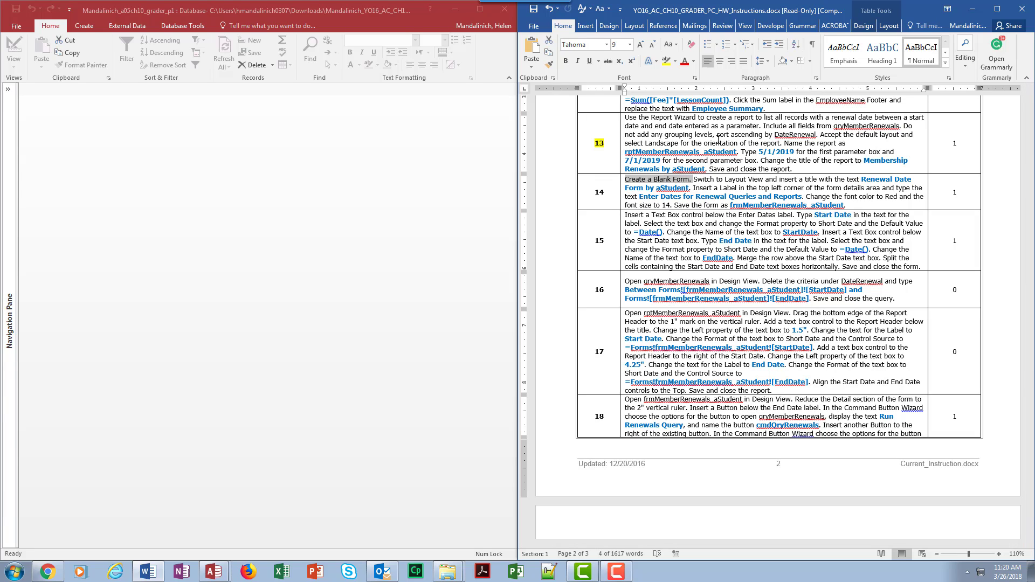
{"action": "left_click", "coordinate": [735, 187]}
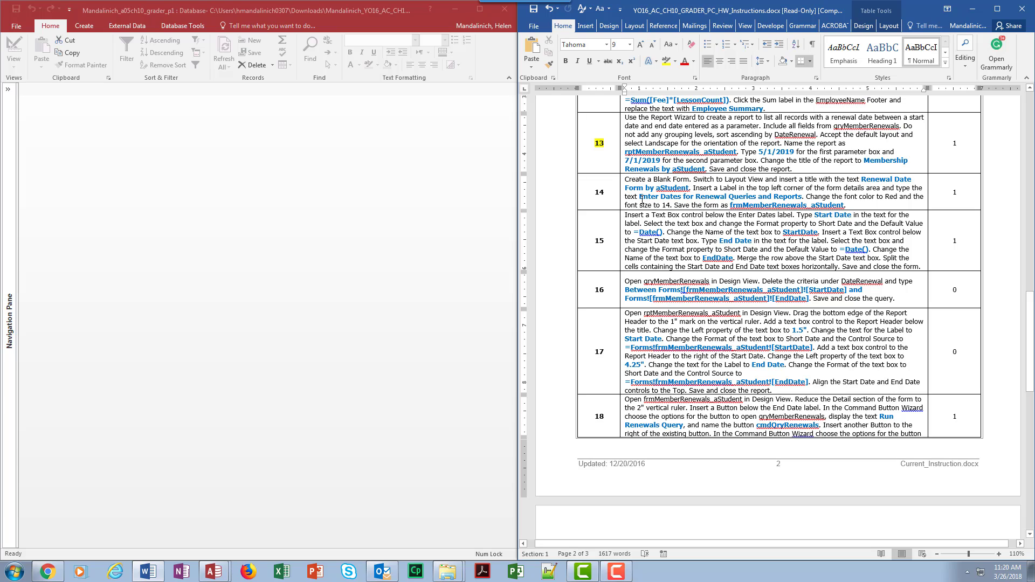
- In Access, create a blank form, close the Field List and keep the form in Layout View
{"action": "left_click", "coordinate": [86, 26]}
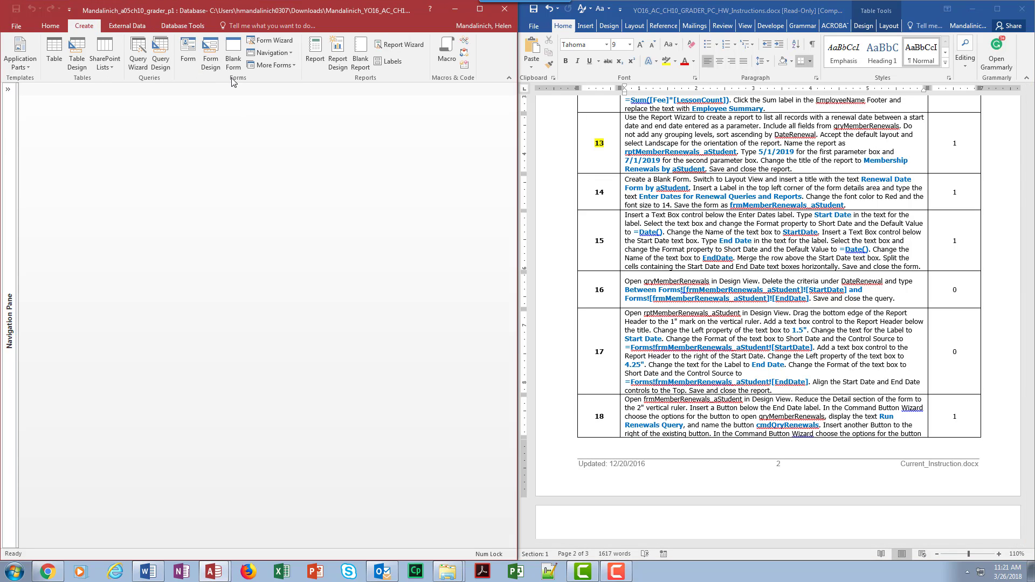
{"action": "left_click", "coordinate": [241, 58]}
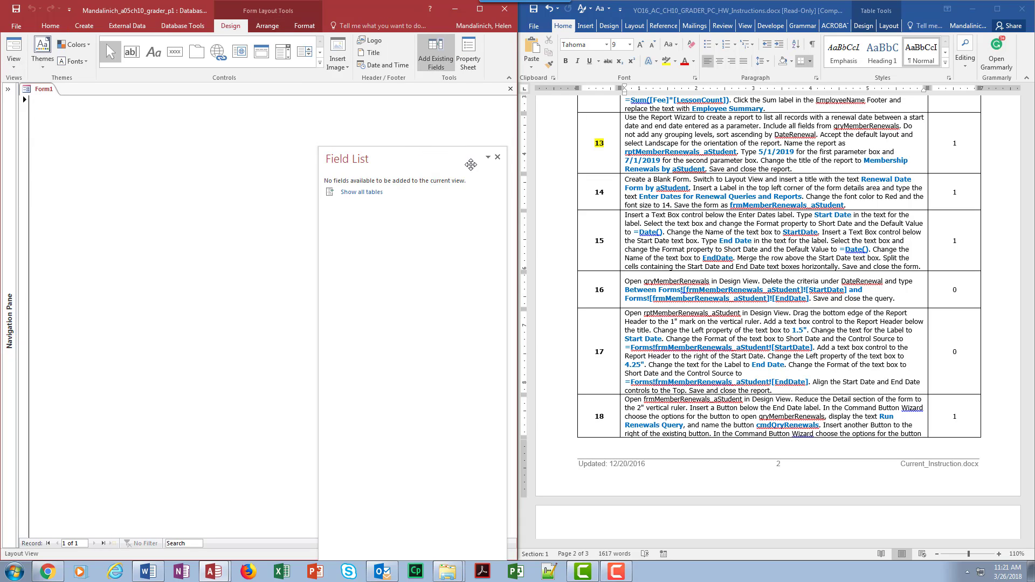
{"action": "left_click", "coordinate": [503, 160]}
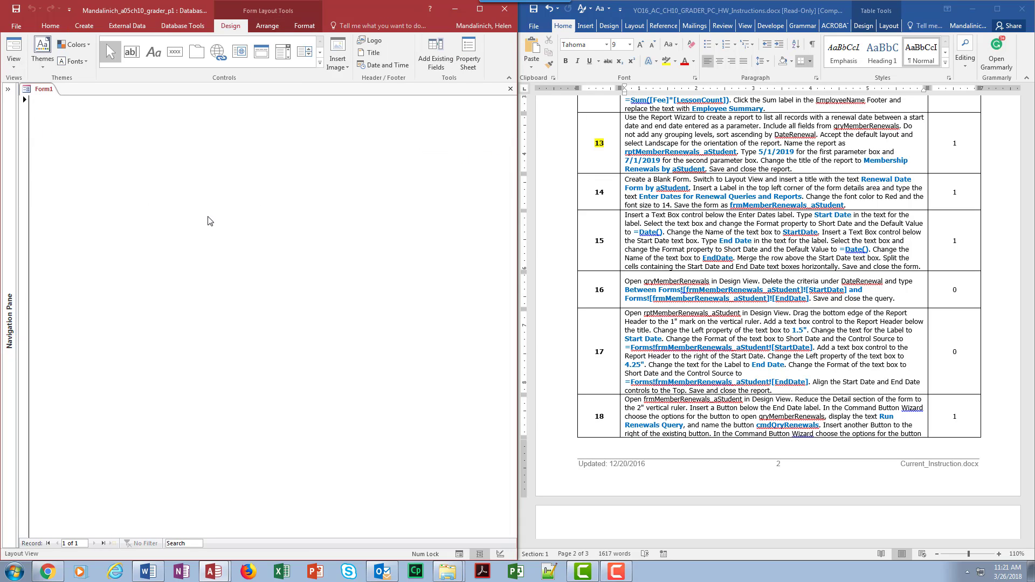
{"action": "left_click", "coordinate": [14, 63]}
{"action": "left_click", "coordinate": [23, 114]}
- Switch to the Word document and strike through "Create a Blank Form" in instruction 14
{"action": "left_click", "coordinate": [642, 179]}
{"action": "mouse_move", "coordinate": [628, 180]}
{"action": "left_mouse_down"}
{"action": "mouse_move", "coordinate": [694, 180]}
{"action": "mouse_move", "coordinate": [624, 180]}
{"action": "left_mouse_up"}
{"action": "left_click", "coordinate": [691, 179]}
{"action": "left_click", "coordinate": [608, 61]}
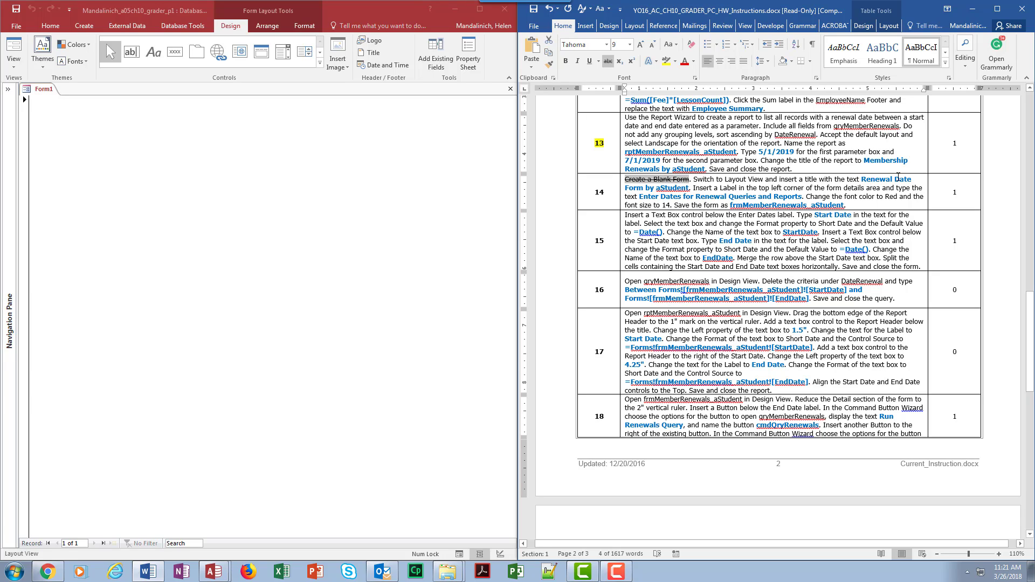
- Switch to Access, examine the blank form and its design, arrange and format tools in Design View, and return to Layout View
{"action": "left_click", "coordinate": [3, 66]}
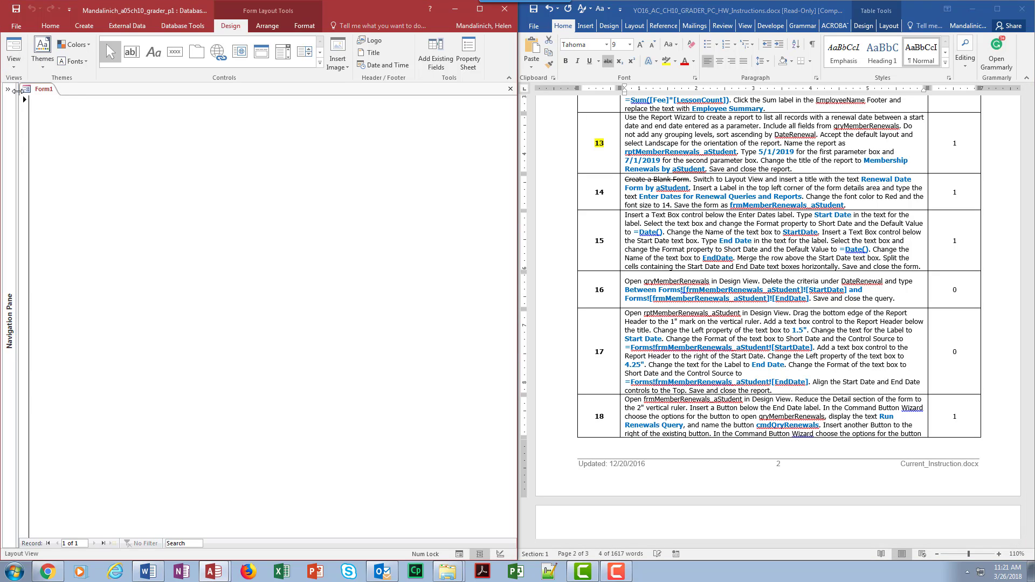
{"action": "left_click", "coordinate": [14, 63]}
{"action": "left_click", "coordinate": [35, 132]}
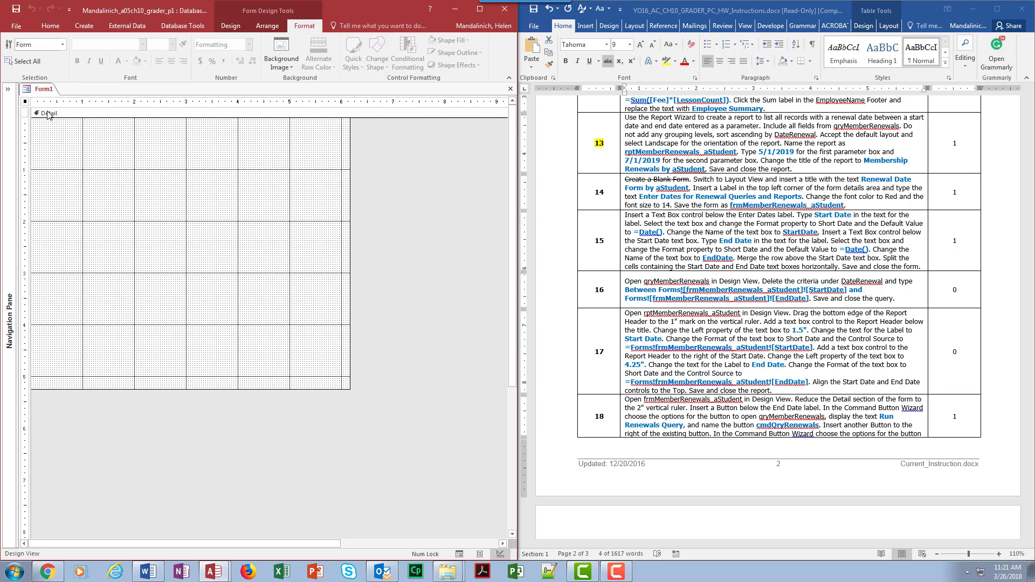
{"action": "left_click", "coordinate": [232, 25]}
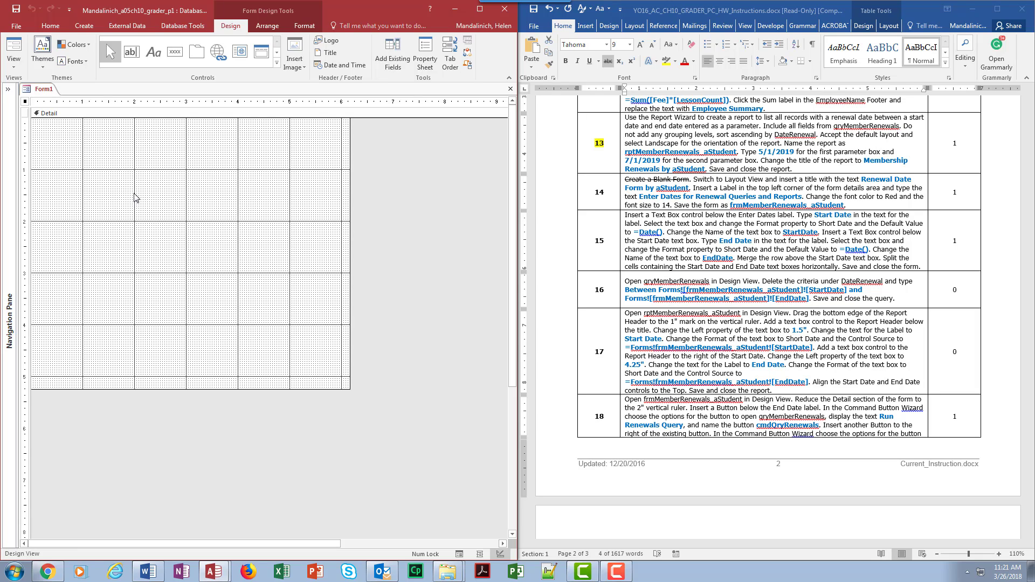
{"action": "left_click", "coordinate": [301, 27]}
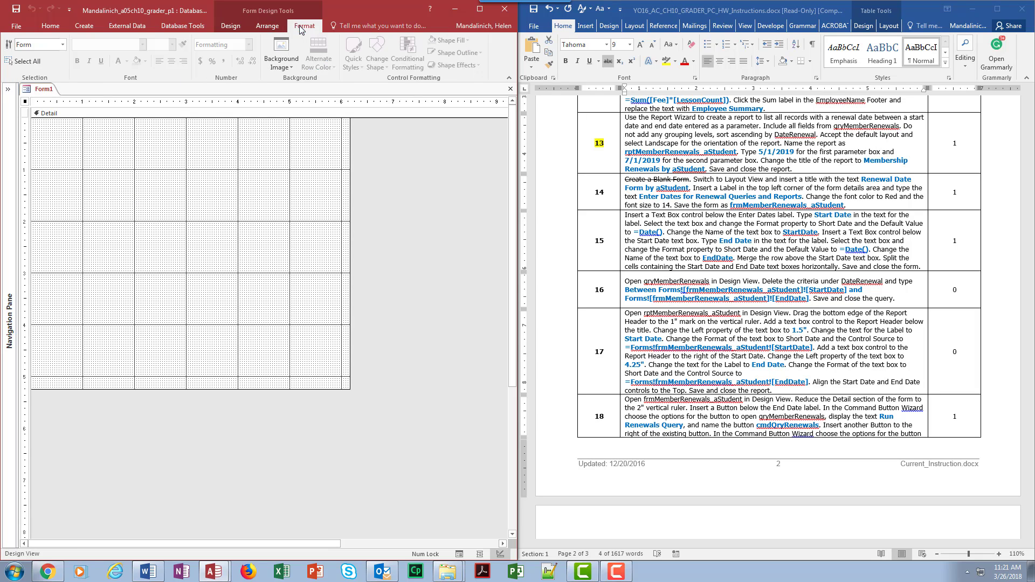
{"action": "left_click", "coordinate": [267, 25]}
{"action": "left_click", "coordinate": [244, 27]}
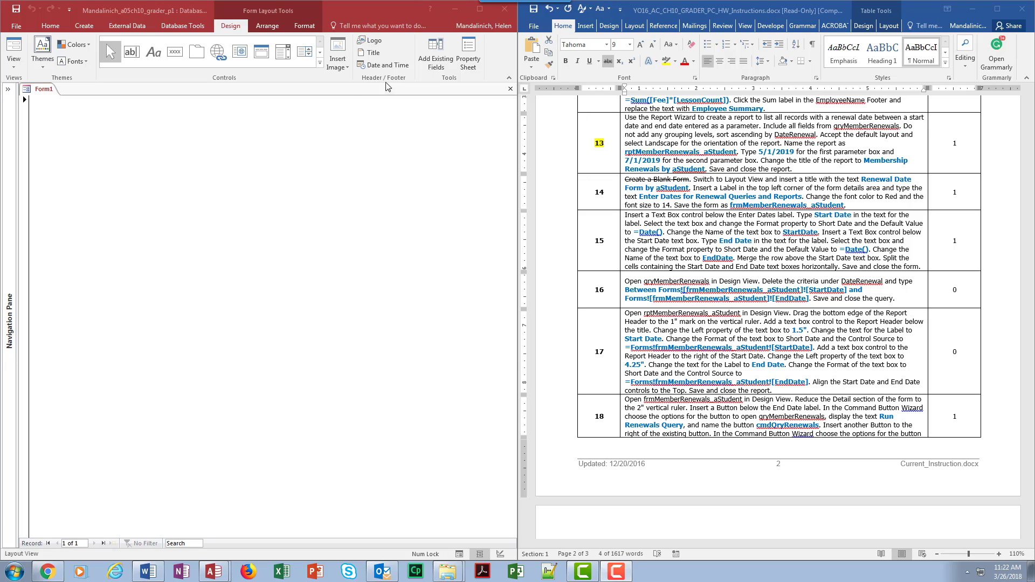
- Insert a form title reading "Renewal Date Form by aStudent"
{"action": "left_click", "coordinate": [374, 57]}
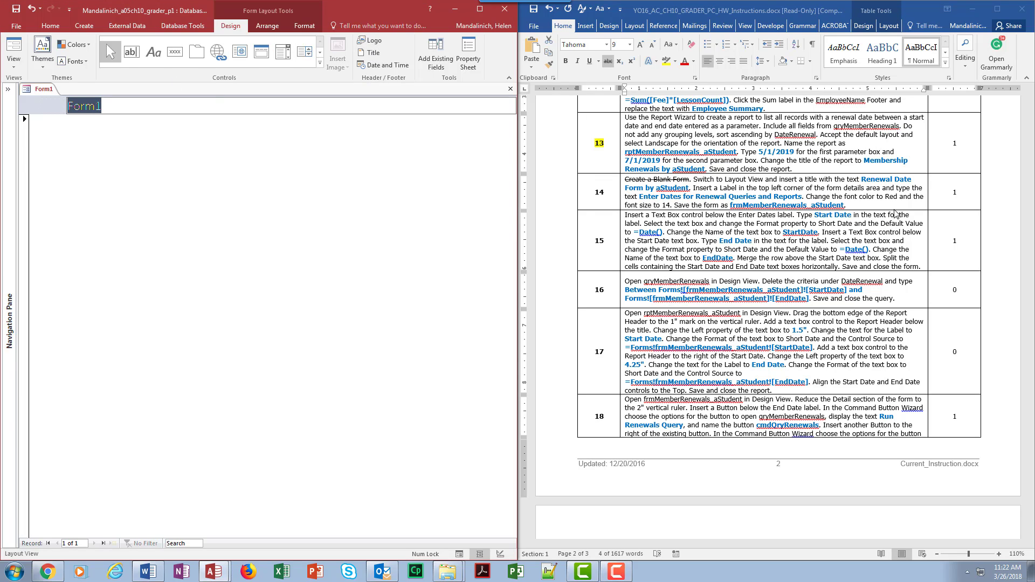
{"action": "type", "text": "R"}
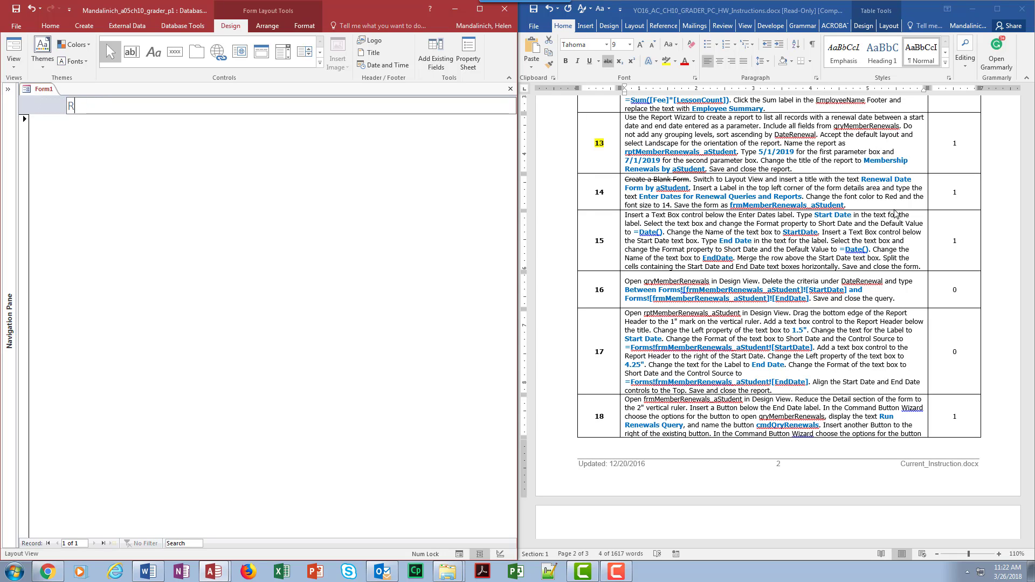
{"action": "type", "text": "enew"}
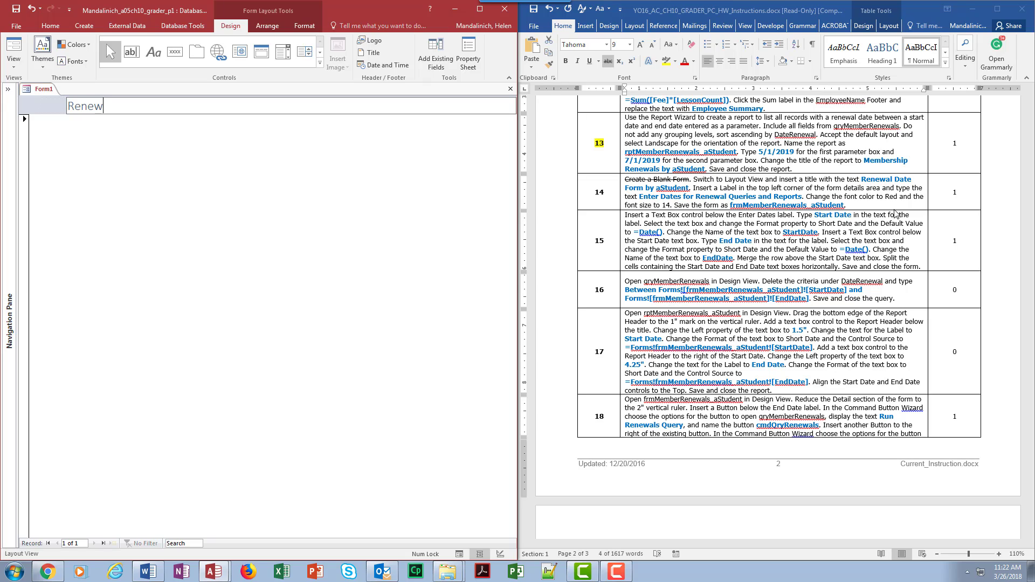
{"action": "type", "text": "al Date Form by aStudent"}
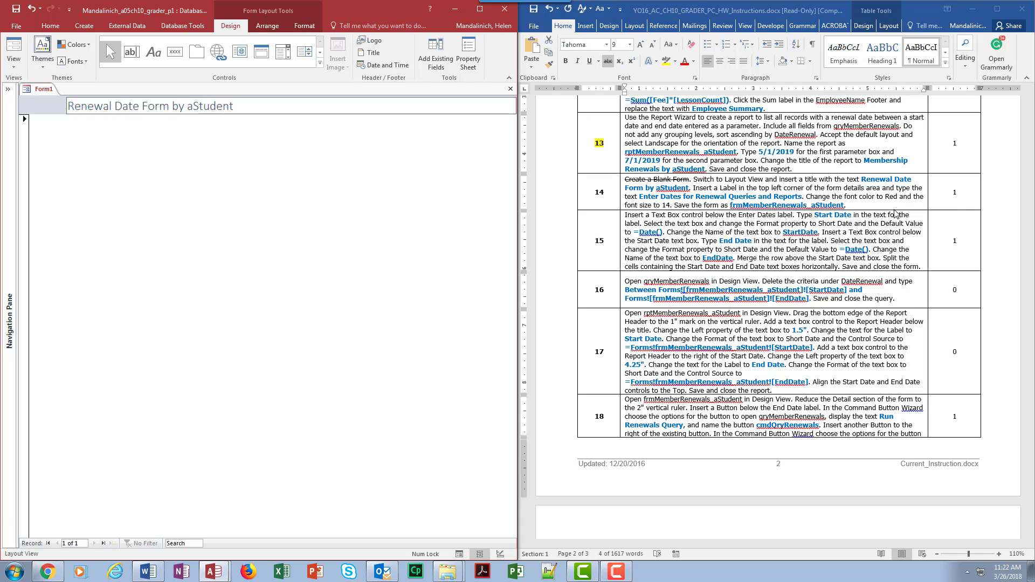
- Switch to the Word document and strike through the Layout View and title sentence in instruction 14
{"action": "left_click", "coordinate": [698, 181]}
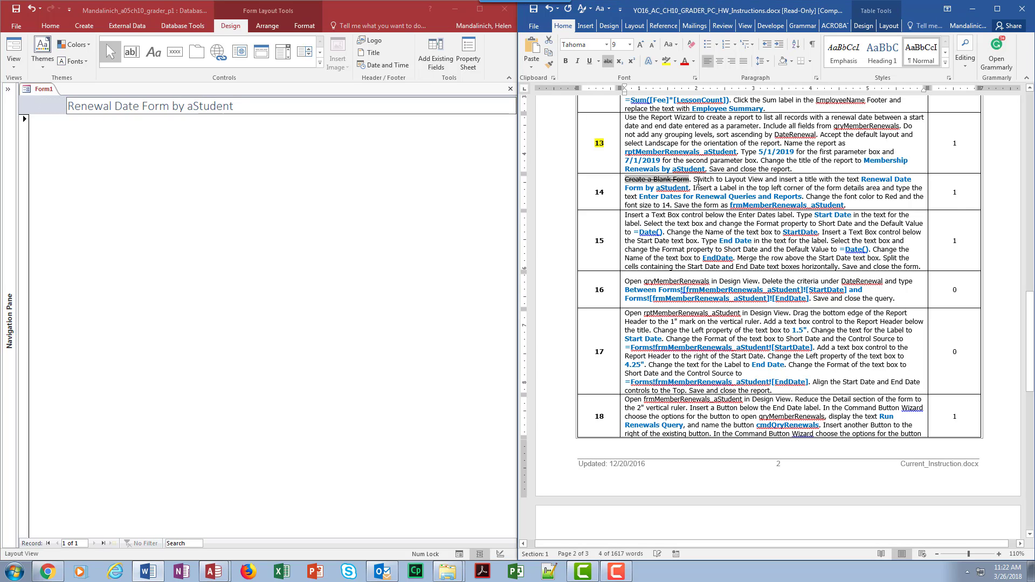
{"action": "left_click_drag", "start_coordinate": [693, 180], "coordinate": [691, 188]}
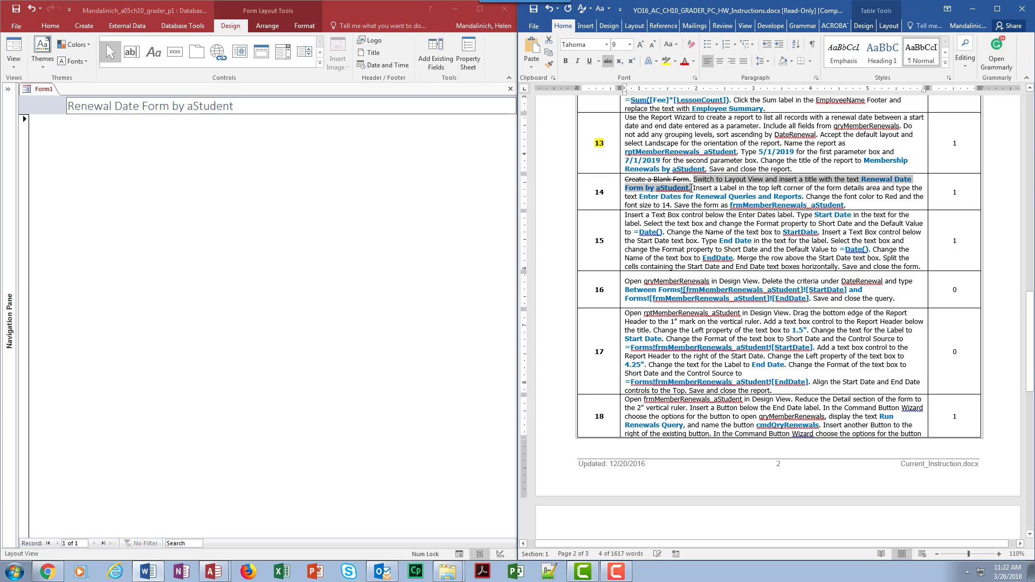
{"action": "left_click", "coordinate": [608, 63]}
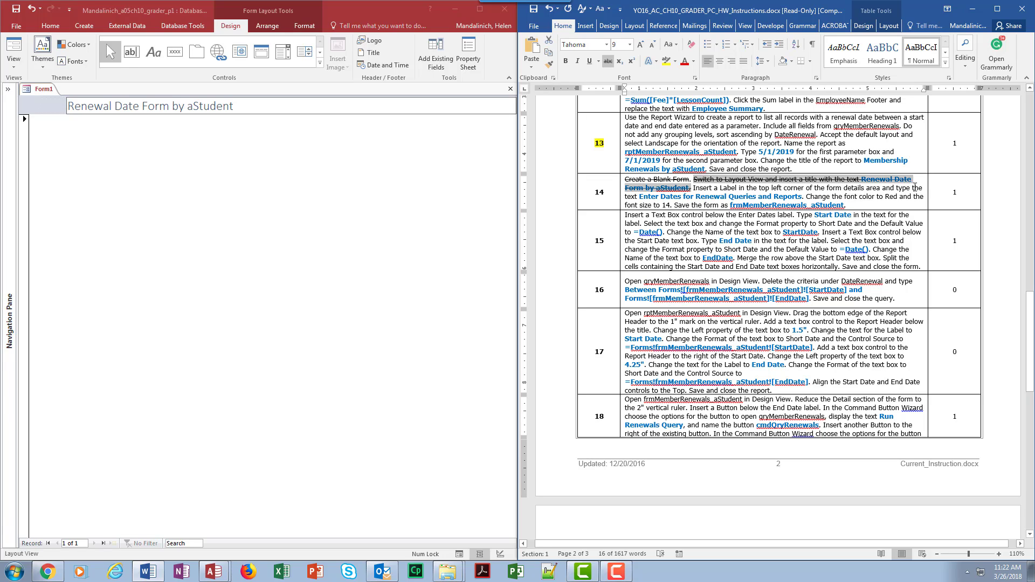
- In Access, insert a label in the upper-left corner of the form's detail area reading "Enter Dates for Renewal Queries and Reports"
{"action": "left_click", "coordinate": [142, 159]}
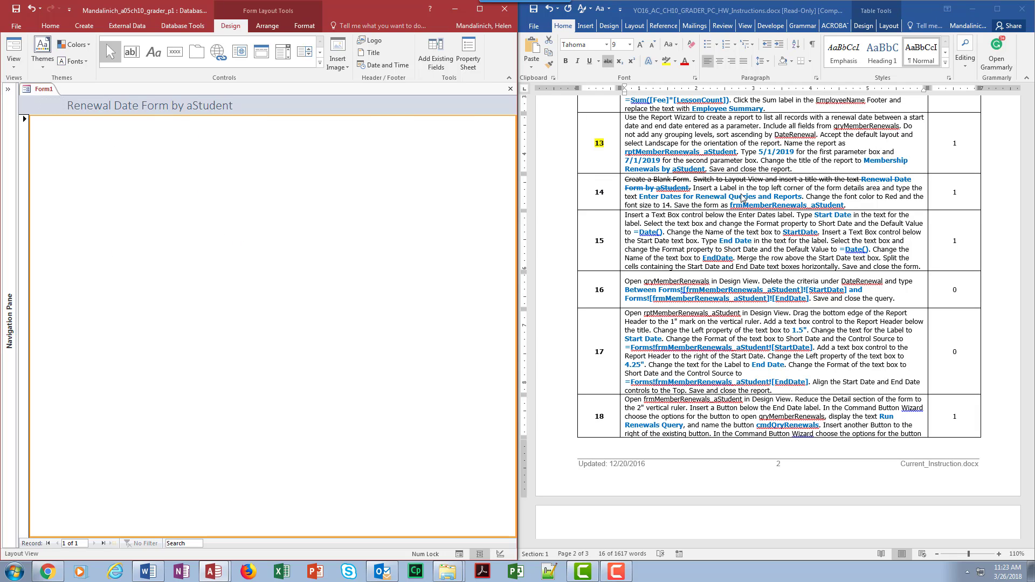
{"action": "left_click", "coordinate": [154, 52]}
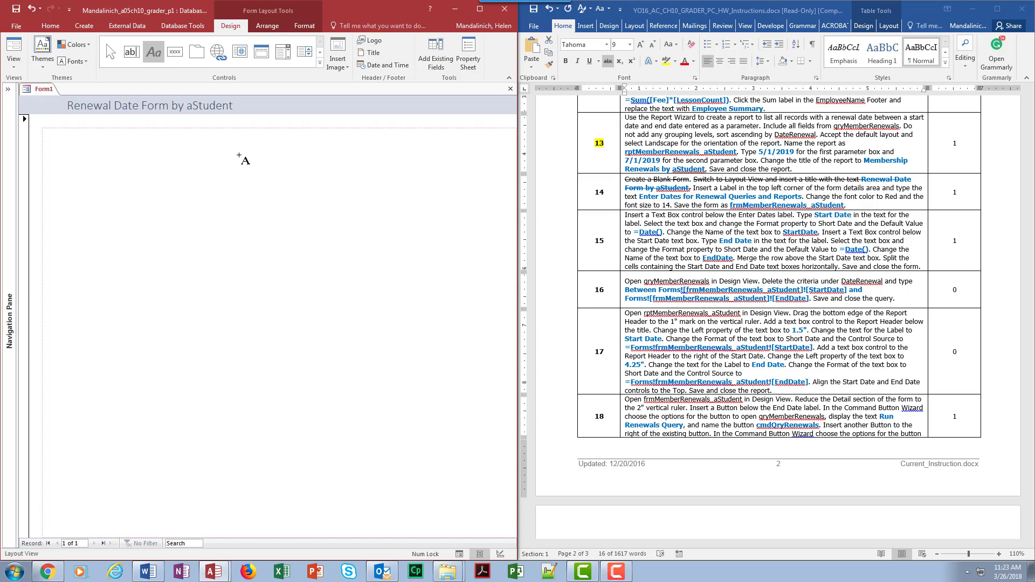
{"action": "left_click", "coordinate": [252, 153]}
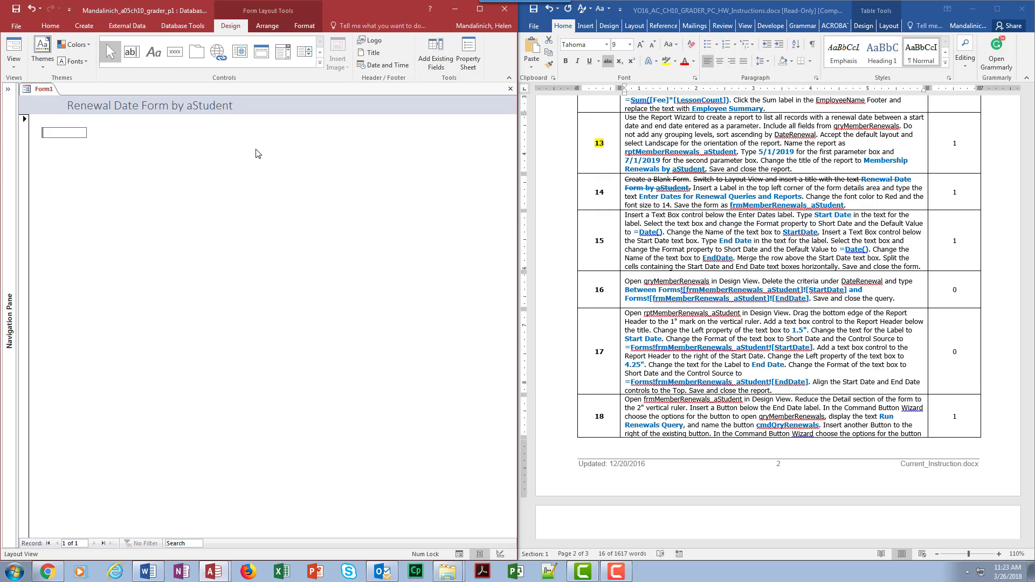
{"action": "type", "text": "Enter data"}
{"action": "key", "text": "BackSpace"}
{"action": "key", "text": "BackSpace"}
{"action": "key", "text": "BackSpace"}
{"action": "type", "text": "Dates for rene"}
{"action": "key", "text": "BackSpace"}
{"action": "key", "text": "BackSpace"}
{"action": "key", "text": "BackSpace"}
{"action": "key", "text": "BackSpace"}
{"action": "type", "text": "Renewal Quer"}
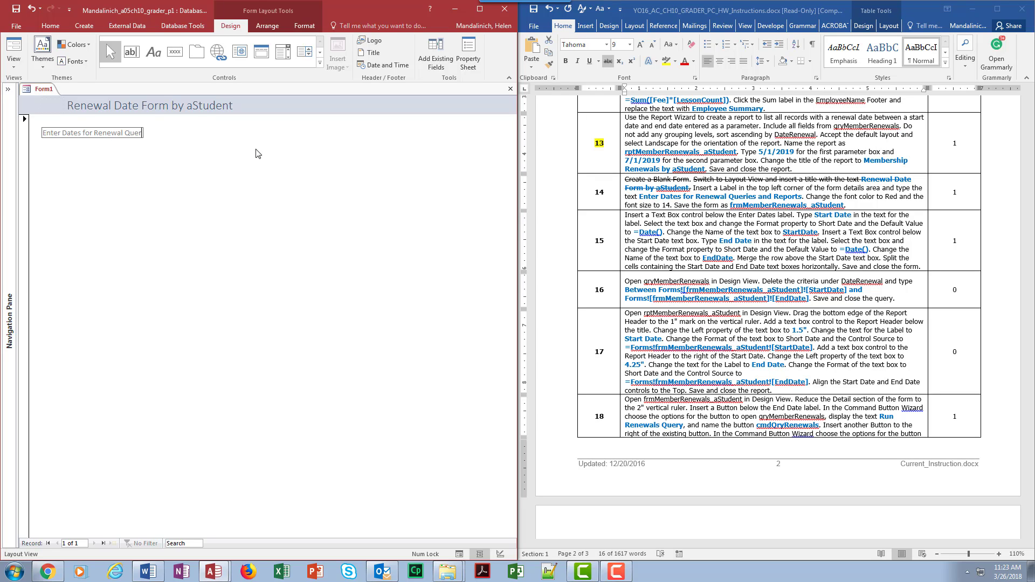
{"action": "type", "text": "ies and Reports"}
- Switch to the Word document and strike through the label sentence in instruction 14
{"action": "left_click_drag", "start_coordinate": [694, 180], "coordinate": [800, 196]}
{"action": "left_click", "coordinate": [607, 60]}
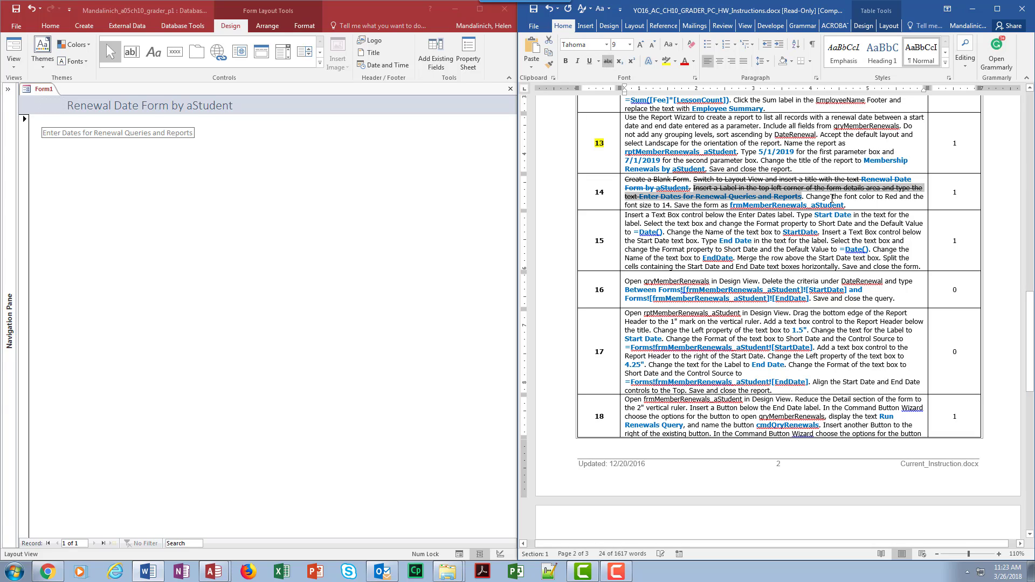
- In Access, change the "Enter Dates for Renewal Queries and Reports" label's font color to red and its font size to 14
{"action": "left_click", "coordinate": [188, 133]}
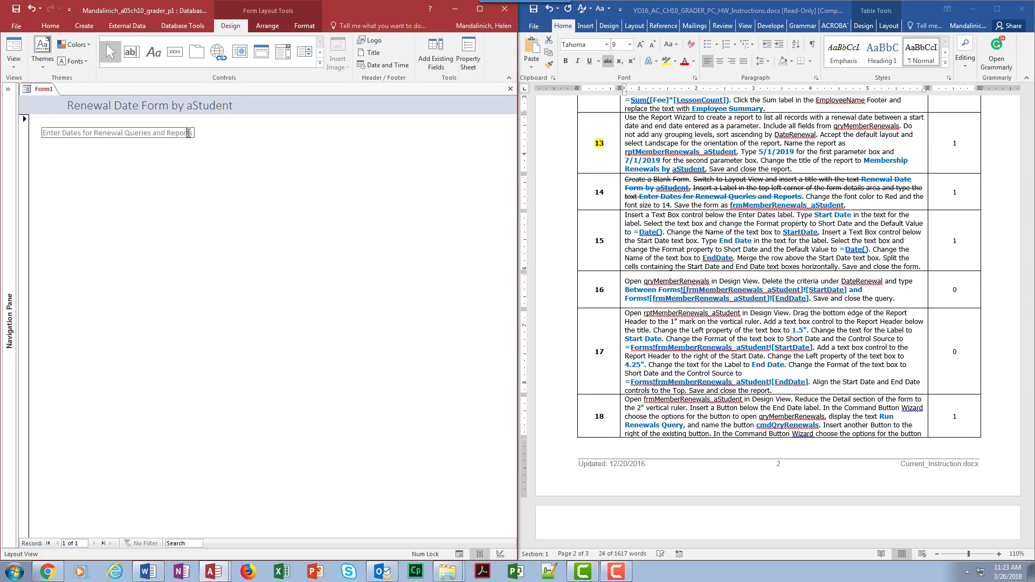
{"action": "double_click", "coordinate": [189, 133]}
{"action": "left_click", "coordinate": [43, 133]}
{"action": "left_click_drag", "start_coordinate": [43, 133], "coordinate": [199, 136]}
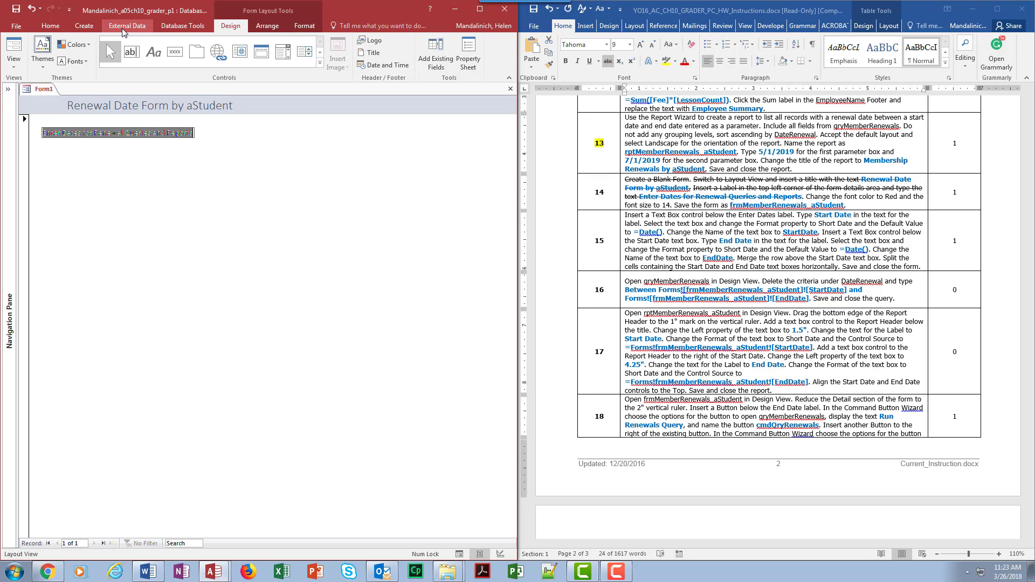
{"action": "left_click", "coordinate": [51, 26]}
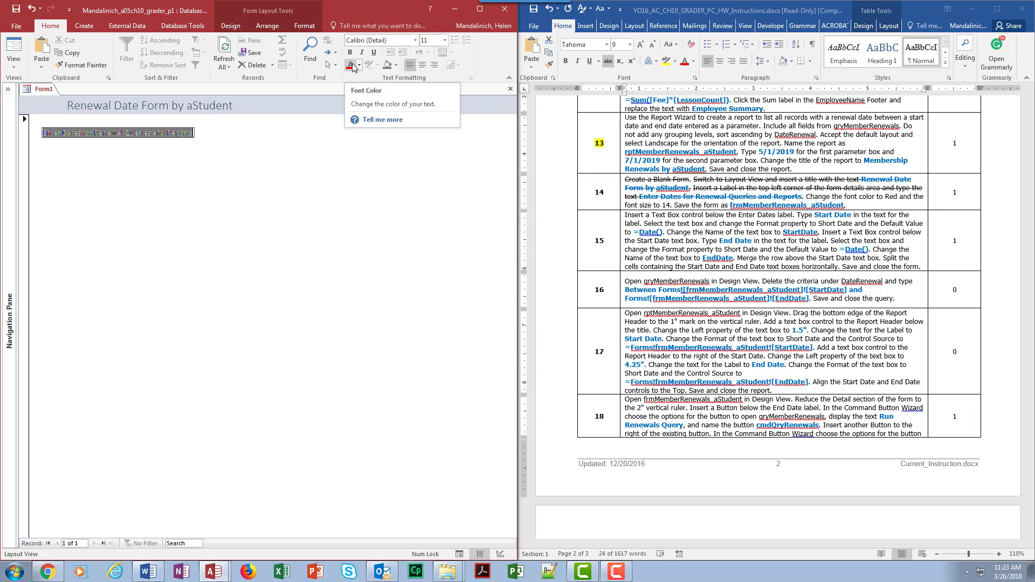
{"action": "left_click", "coordinate": [350, 65]}
{"action": "left_click", "coordinate": [444, 40]}
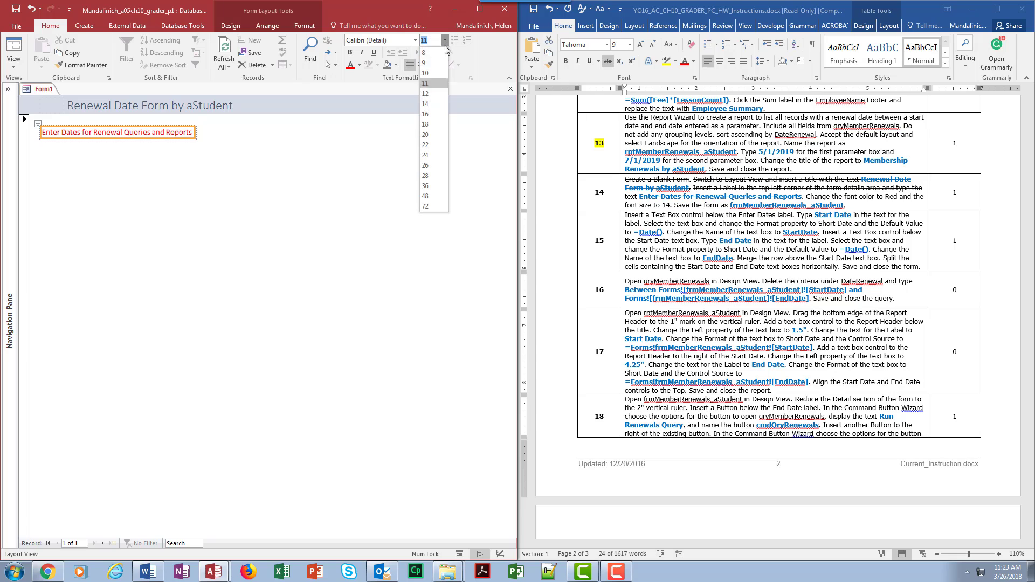
{"action": "left_click", "coordinate": [434, 104]}
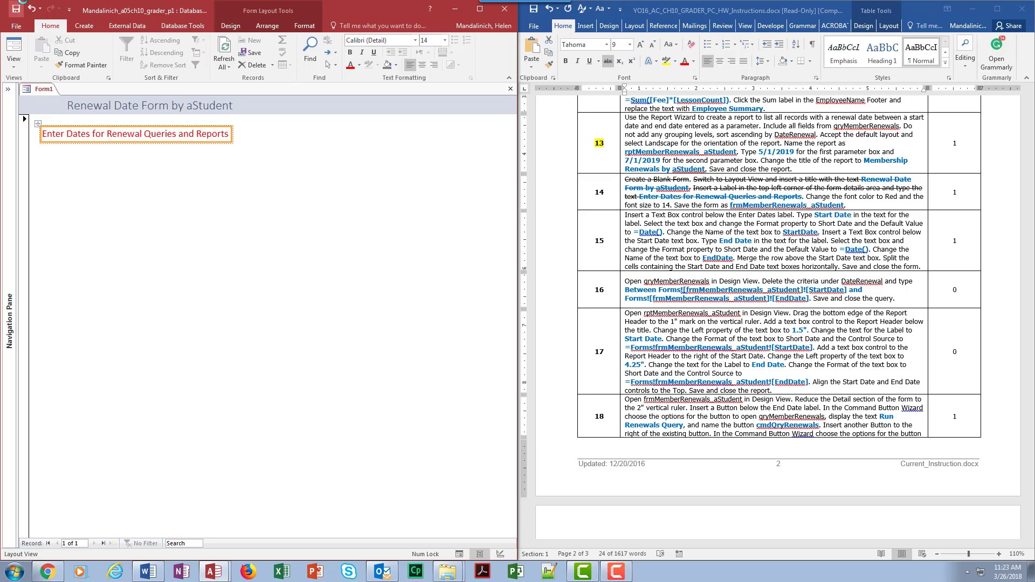
- Save the form as frmMemberRenewals_aStudent
{"action": "left_click", "coordinate": [16, 8]}
{"action": "type", "text": "f"}
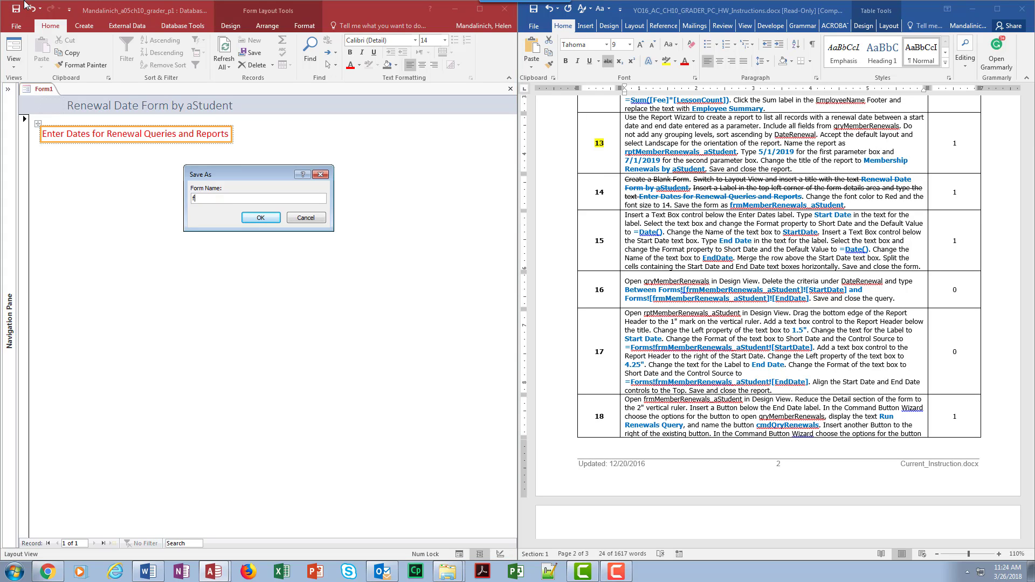
{"action": "type", "text": "rmMemberRenewals_A"}
{"action": "key", "text": "Return"}
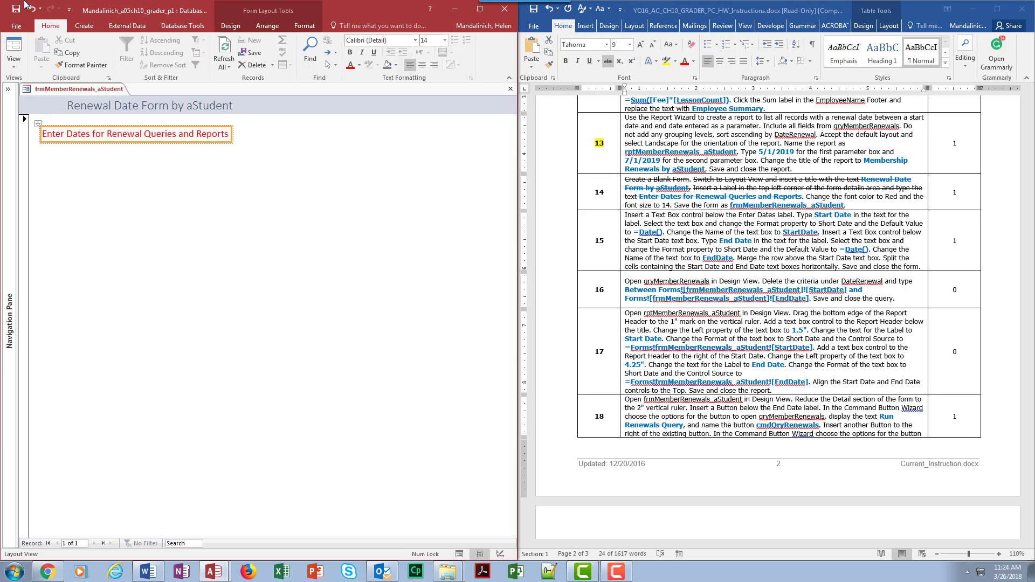
- Switch to the Word document and highlight instruction number 14 in yellow
{"action": "left_click", "coordinate": [600, 205]}
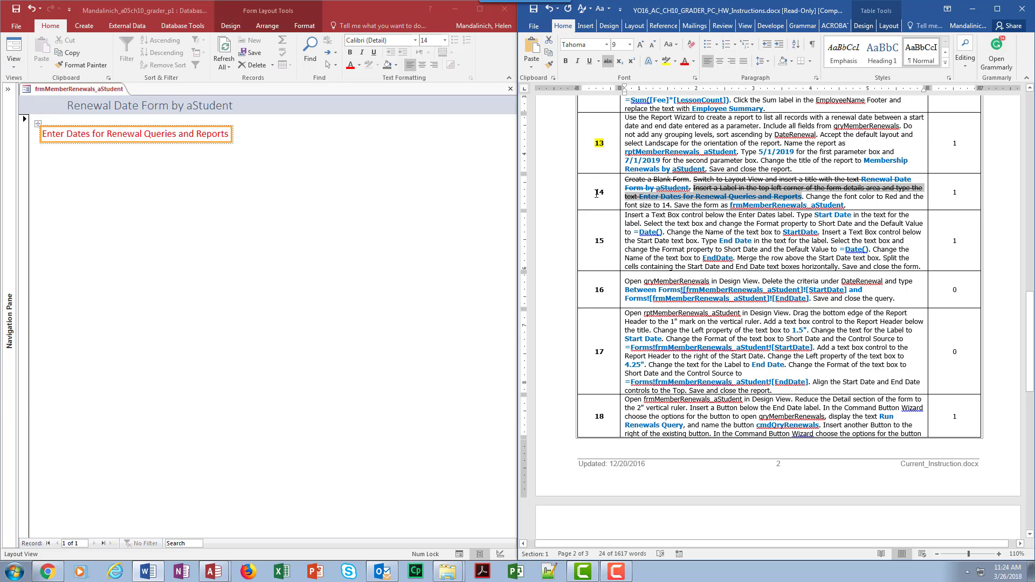
{"action": "double_click", "coordinate": [597, 193]}
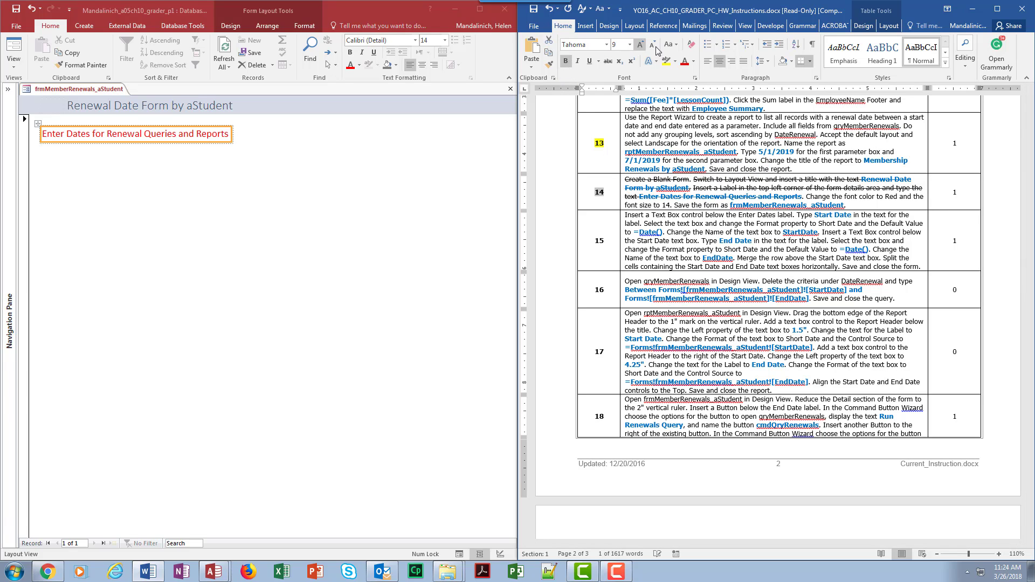
{"action": "left_click", "coordinate": [666, 61]}
{"action": "left_click", "coordinate": [693, 232]}
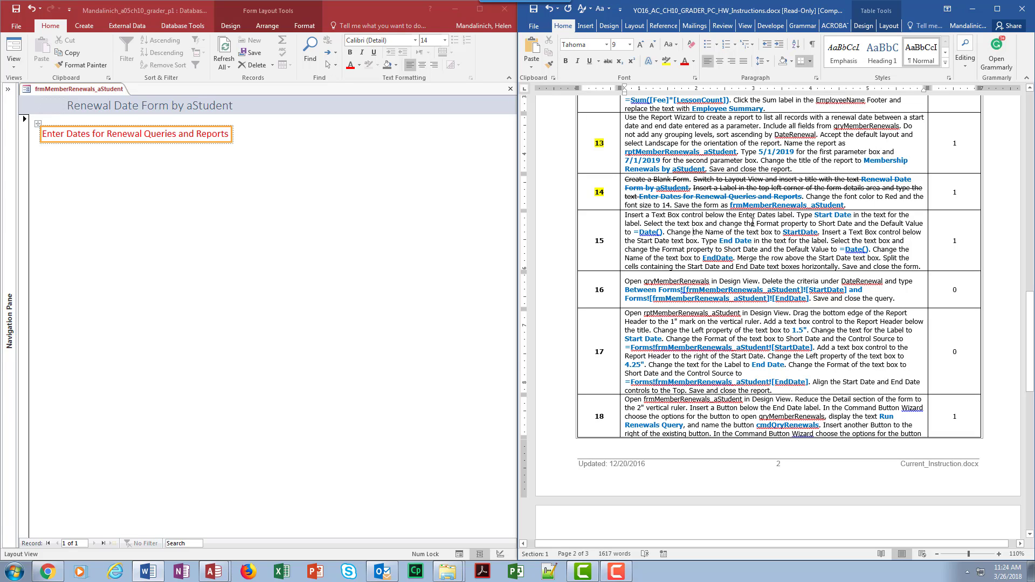
- In Access, insert a text box below the Enter Dates label and set its label text to Start Date
{"action": "left_click", "coordinate": [123, 186]}
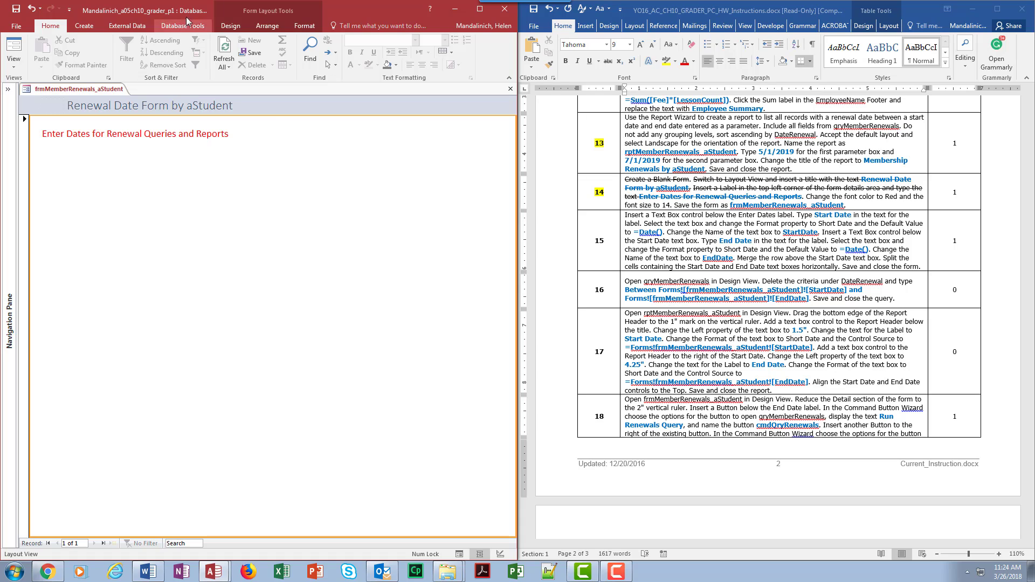
{"action": "left_click", "coordinate": [230, 26]}
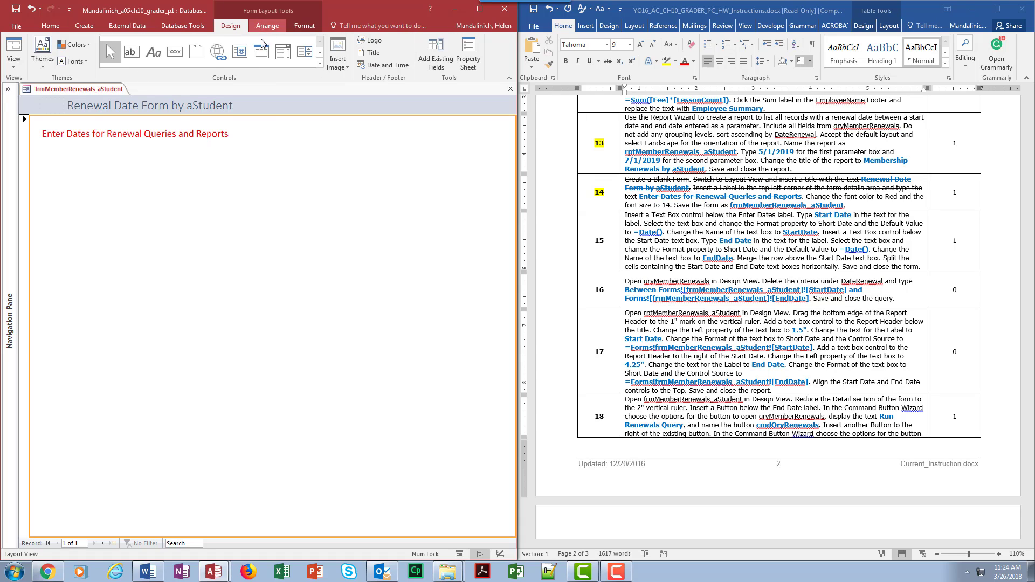
{"action": "left_click", "coordinate": [132, 52]}
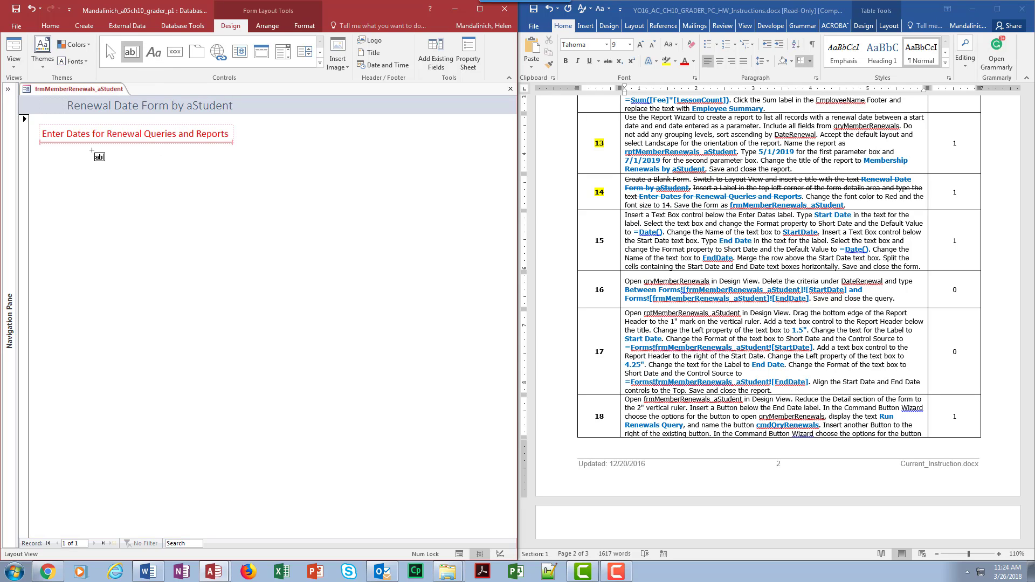
{"action": "left_click", "coordinate": [224, 178]}
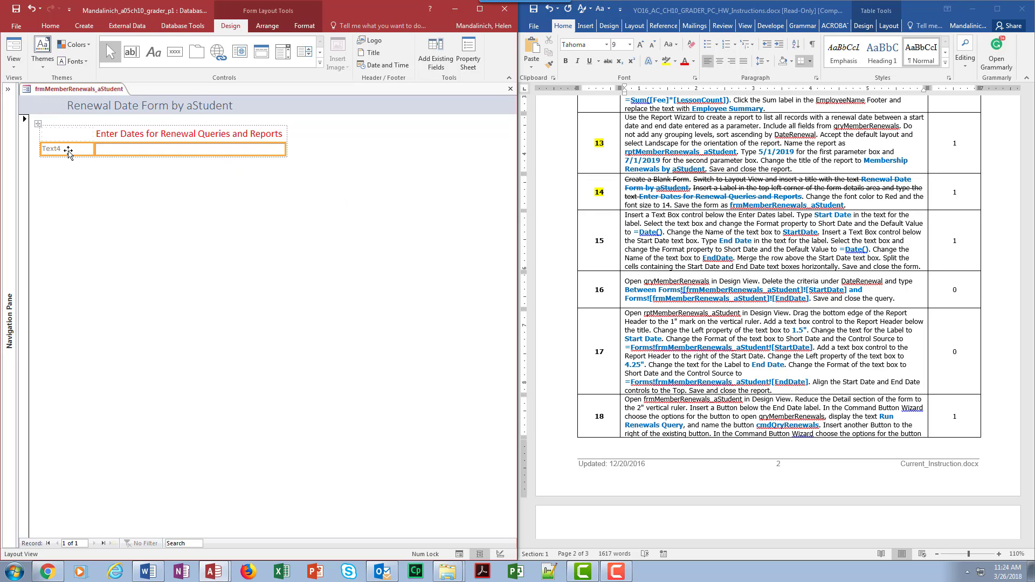
{"action": "left_click", "coordinate": [67, 150]}
{"action": "left_click", "coordinate": [68, 150]}
{"action": "left_click_drag", "start_coordinate": [68, 151], "coordinate": [32, 155]}
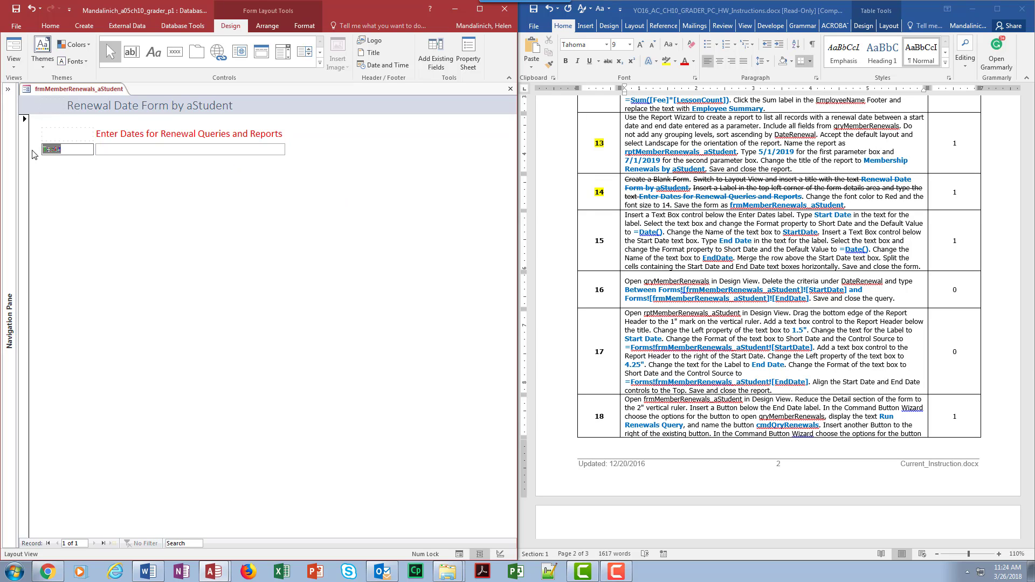
{"action": "type", "text": "Start Date"}
- Open the properties of the Start Date text box and set its Control Source to =Date()
{"action": "left_click", "coordinate": [106, 150]}
{"action": "right_click", "coordinate": [106, 149]}
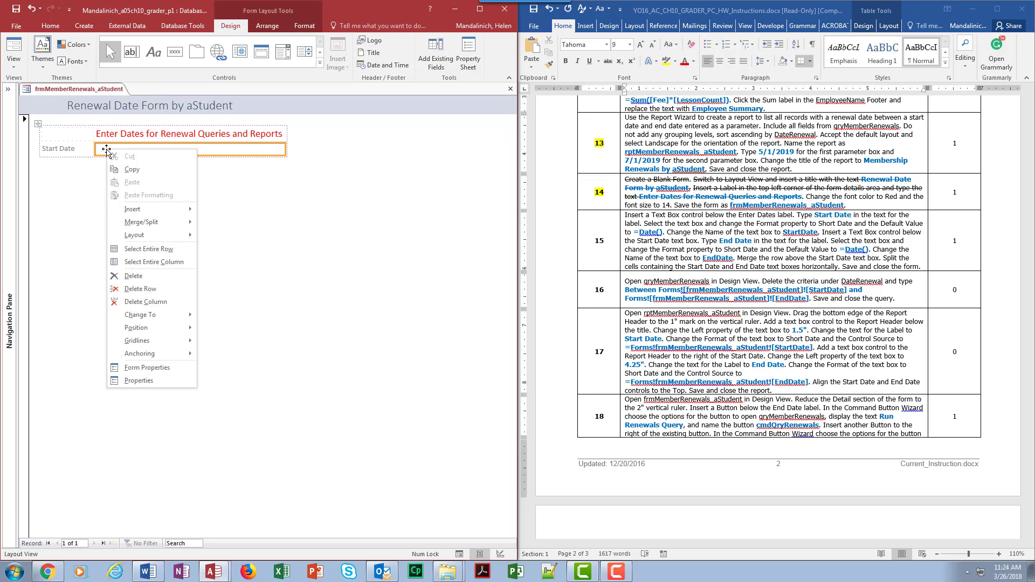
{"action": "left_click", "coordinate": [137, 381]}
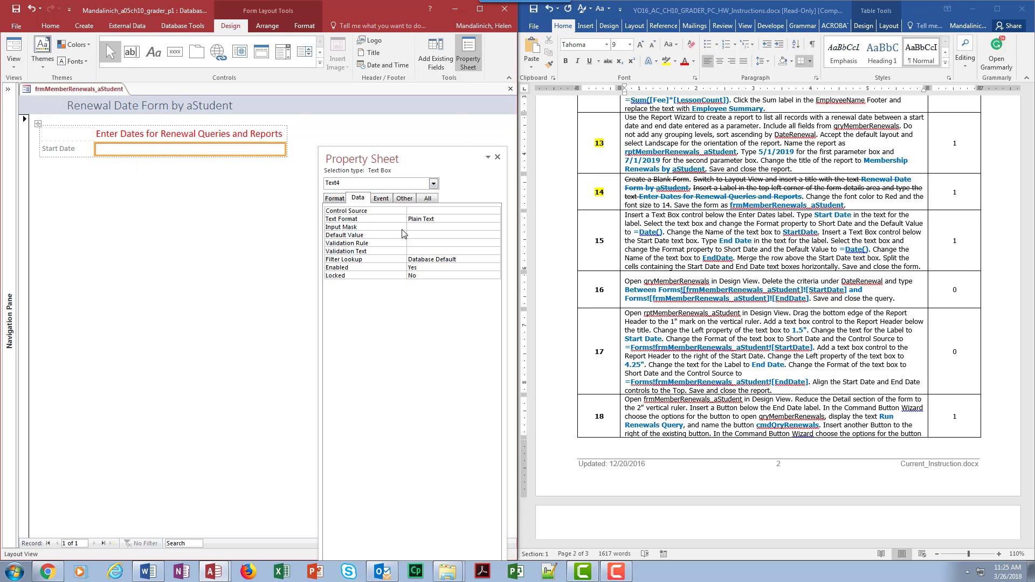
{"action": "left_click", "coordinate": [418, 211]}
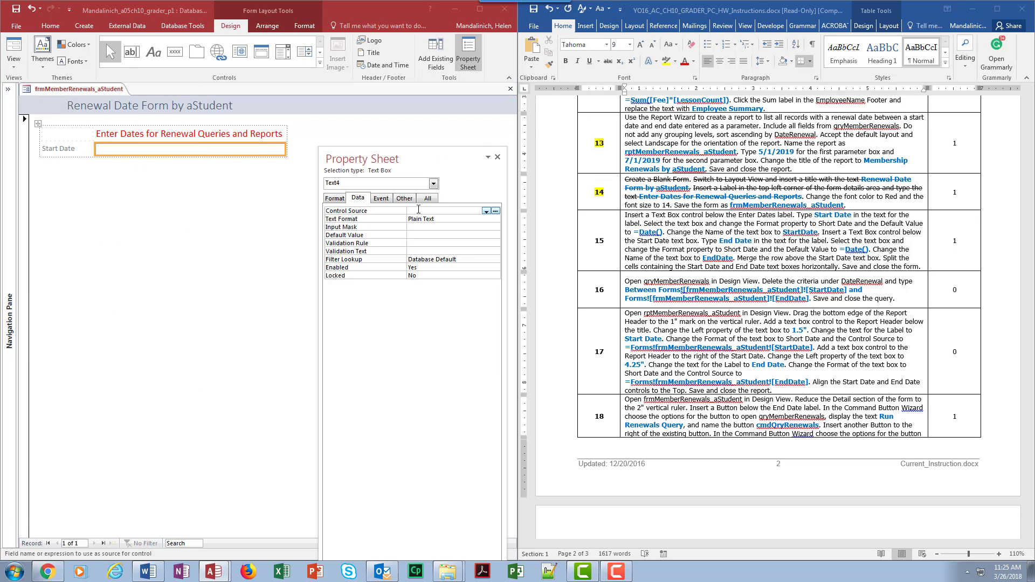
{"action": "type", "text": "=Date()"}
{"action": "left_click", "coordinate": [456, 227]}
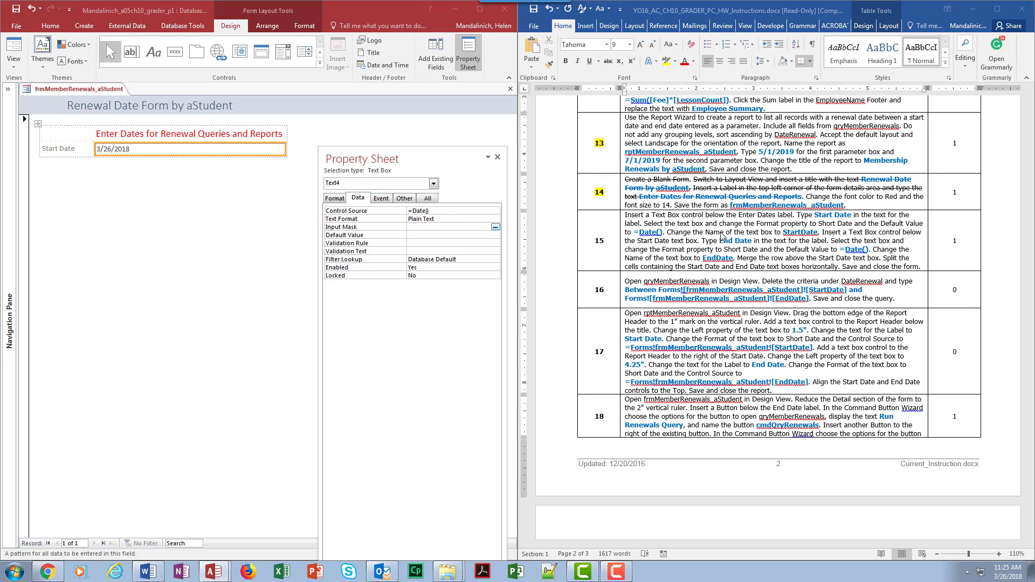
- Change the Name property of the Start Date text box to StartDate
{"action": "left_click", "coordinate": [429, 199]}
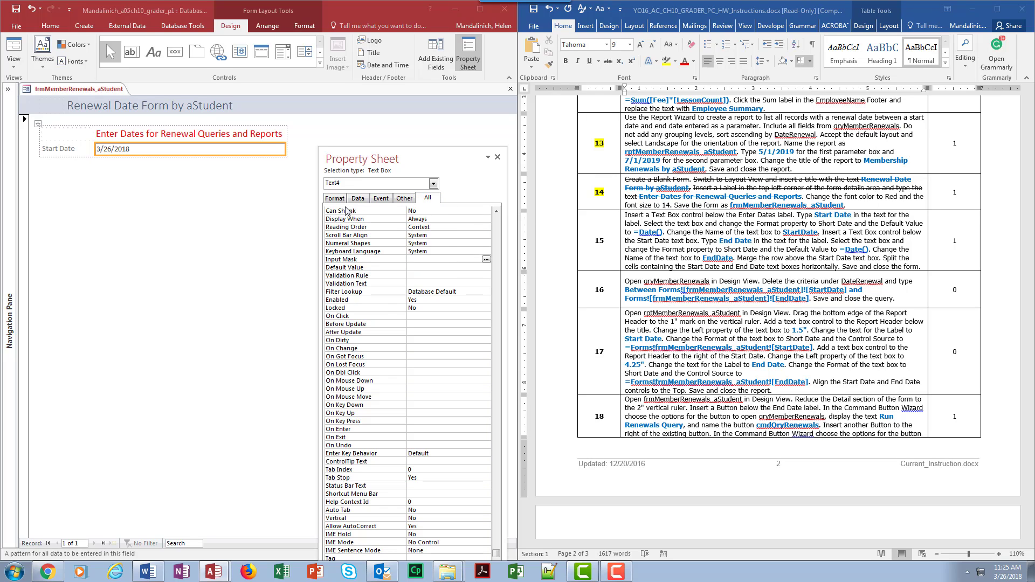
{"action": "scroll", "coordinate": [377, 232], "scroll_direction": "up", "scroll_amount": 3}
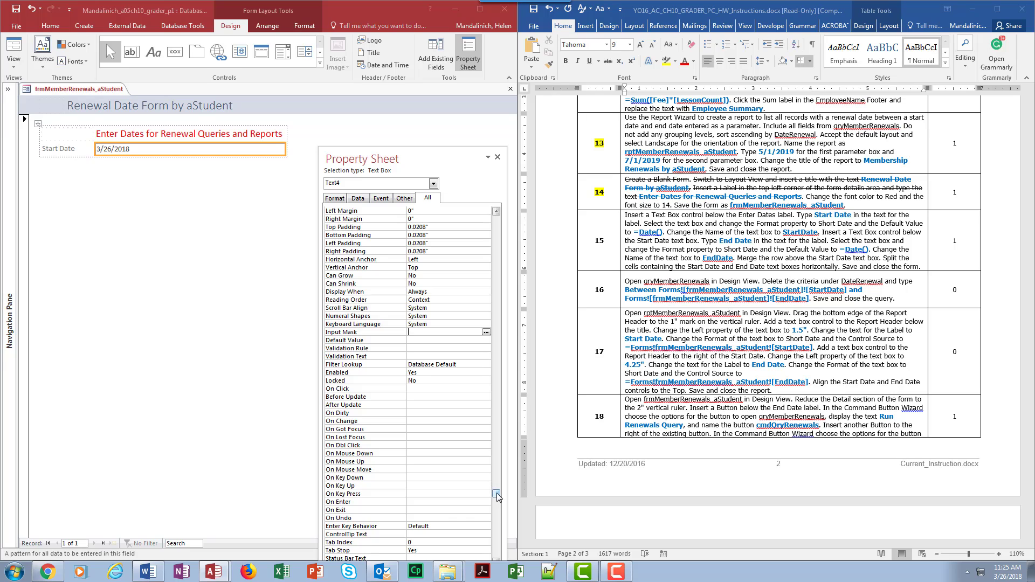
{"action": "left_click_drag", "start_coordinate": [497, 494], "coordinate": [496, 213]}
{"action": "left_click", "coordinate": [390, 210]}
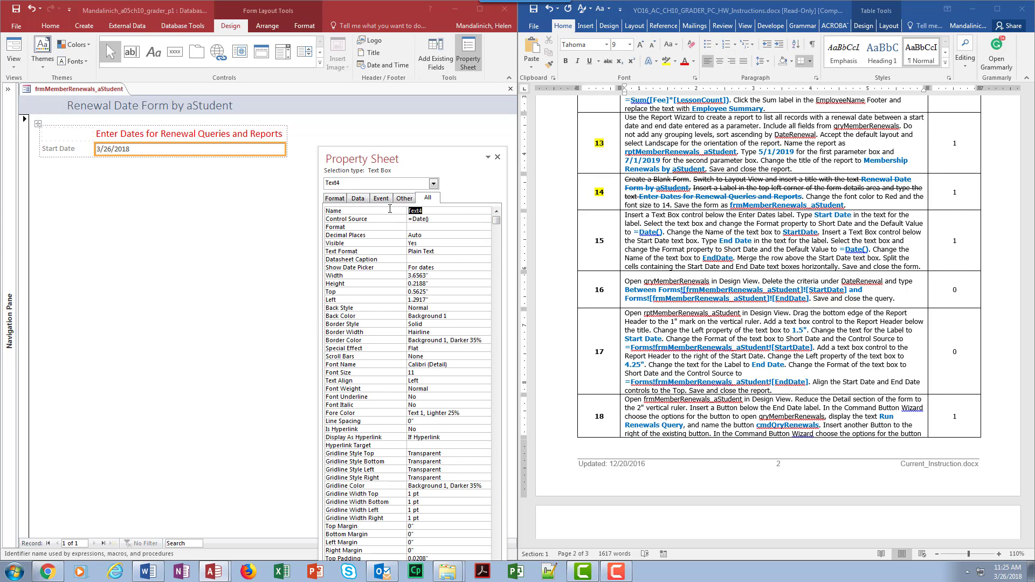
{"action": "type", "text": "StartDate"}
{"action": "left_click", "coordinate": [788, 229]}
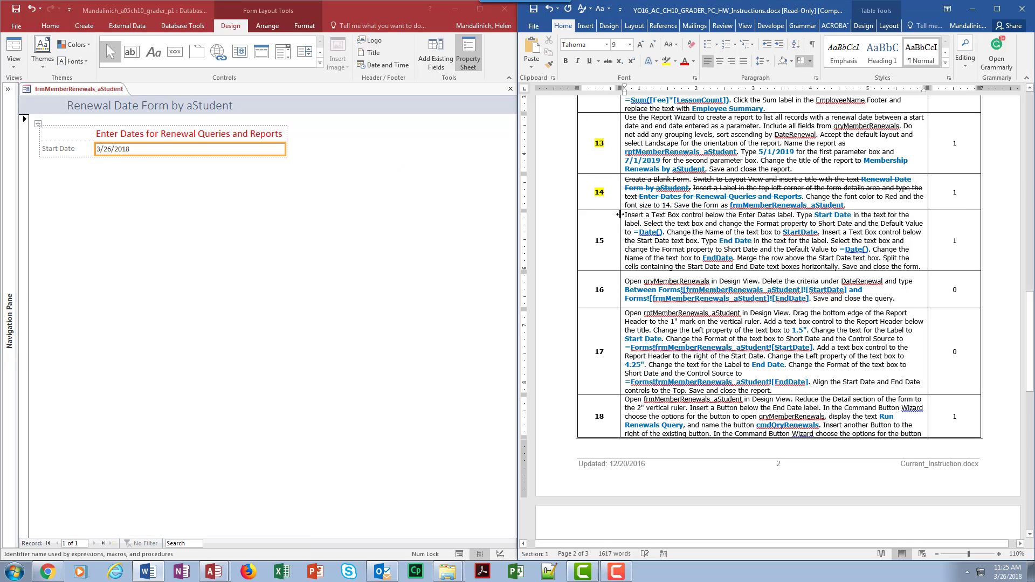
{"action": "left_click", "coordinate": [622, 214]}
{"action": "left_click", "coordinate": [626, 214]}
{"action": "left_click_drag", "start_coordinate": [626, 215], "coordinate": [666, 230]}
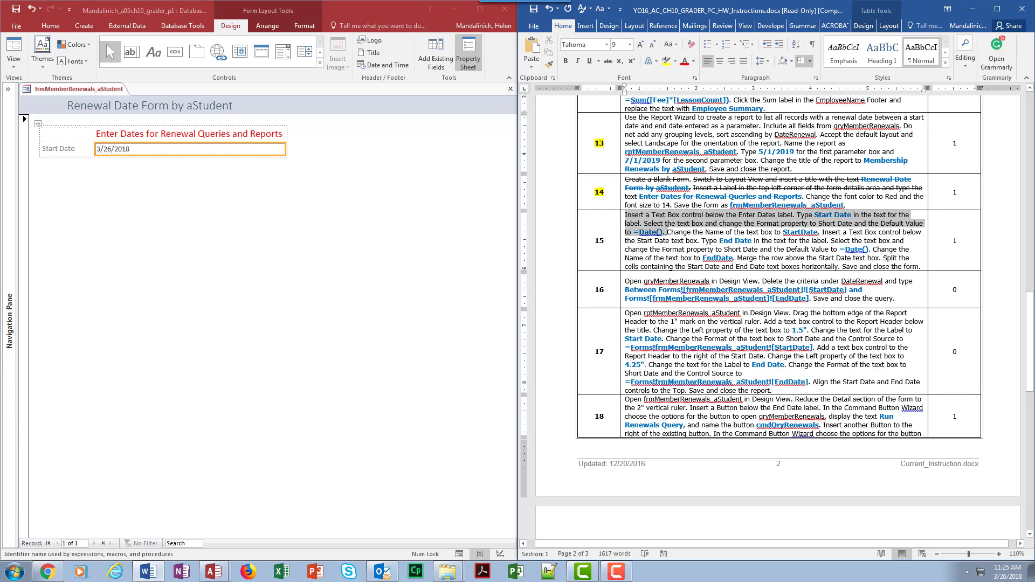
{"action": "left_click", "coordinate": [663, 224]}
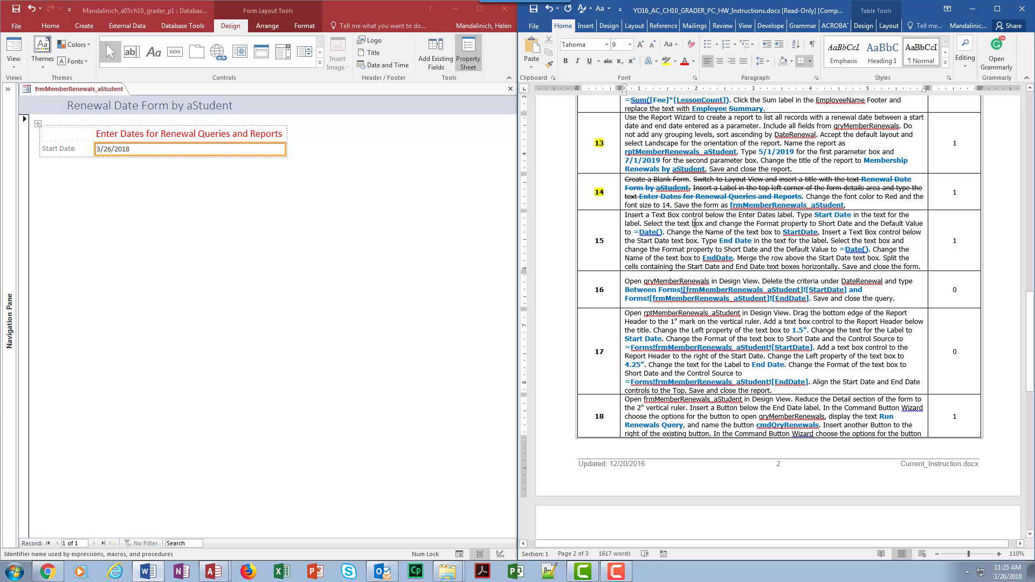
- Set the Format property of the StartDate text box to Short Date
{"action": "left_click", "coordinate": [158, 150]}
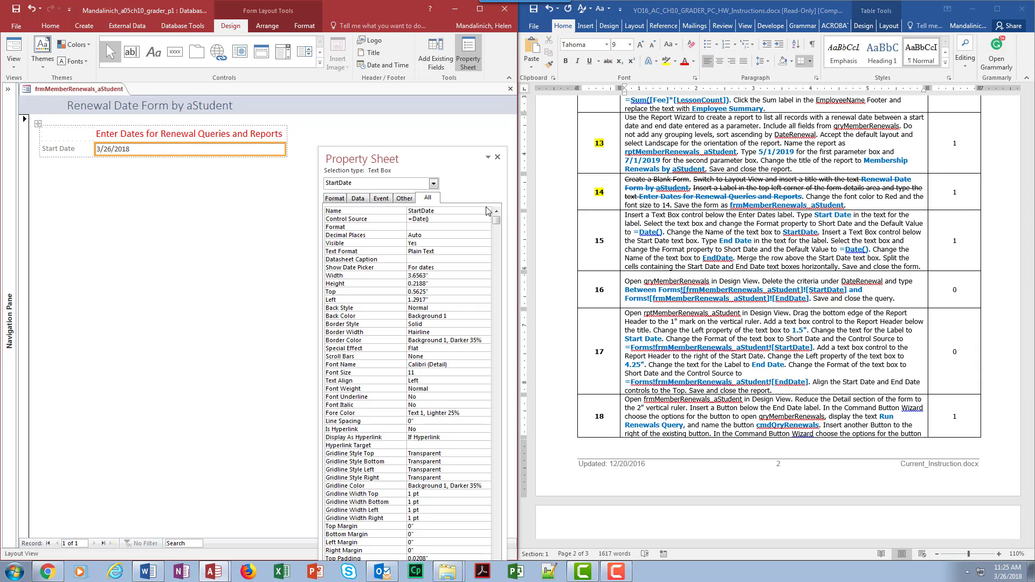
{"action": "left_click", "coordinate": [452, 226]}
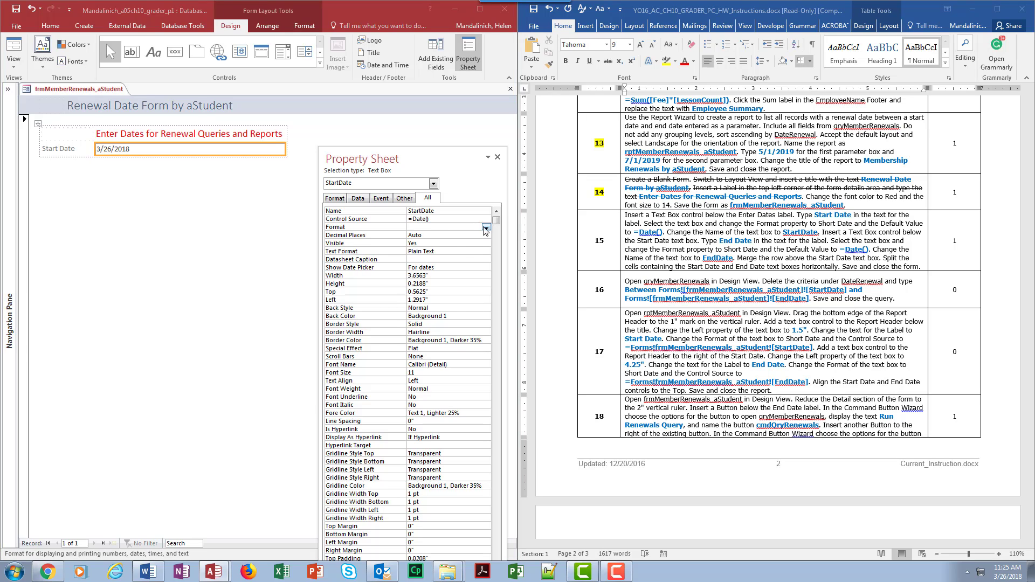
{"action": "left_click", "coordinate": [486, 229]}
{"action": "left_click", "coordinate": [431, 259]}
- Switch to the Word document and strike through the Start Date text box sentences in instruction 15, through the StartDate name
{"action": "left_click", "coordinate": [815, 236]}
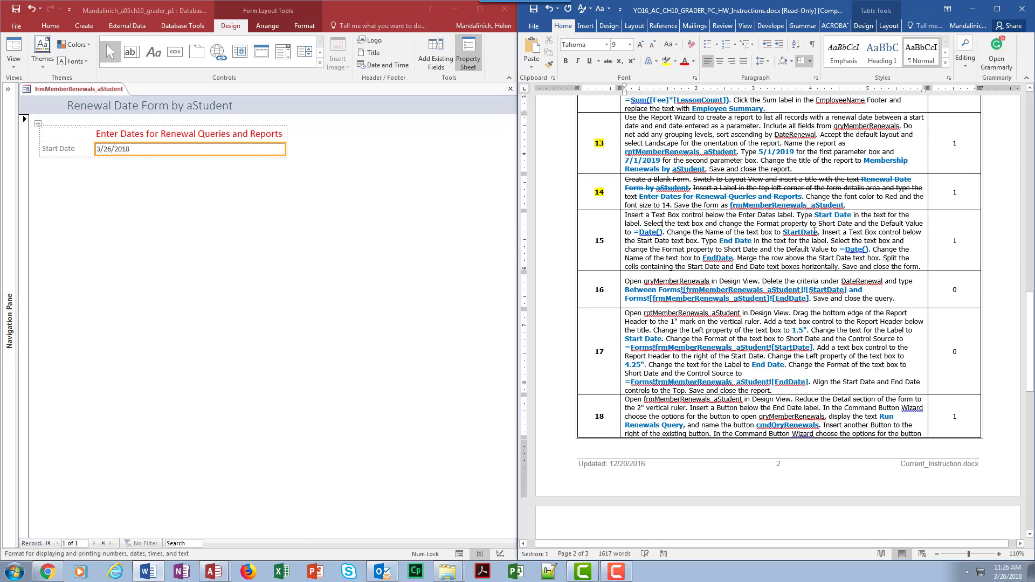
{"action": "left_click_drag", "start_coordinate": [819, 232], "coordinate": [624, 215]}
{"action": "left_click", "coordinate": [606, 60]}
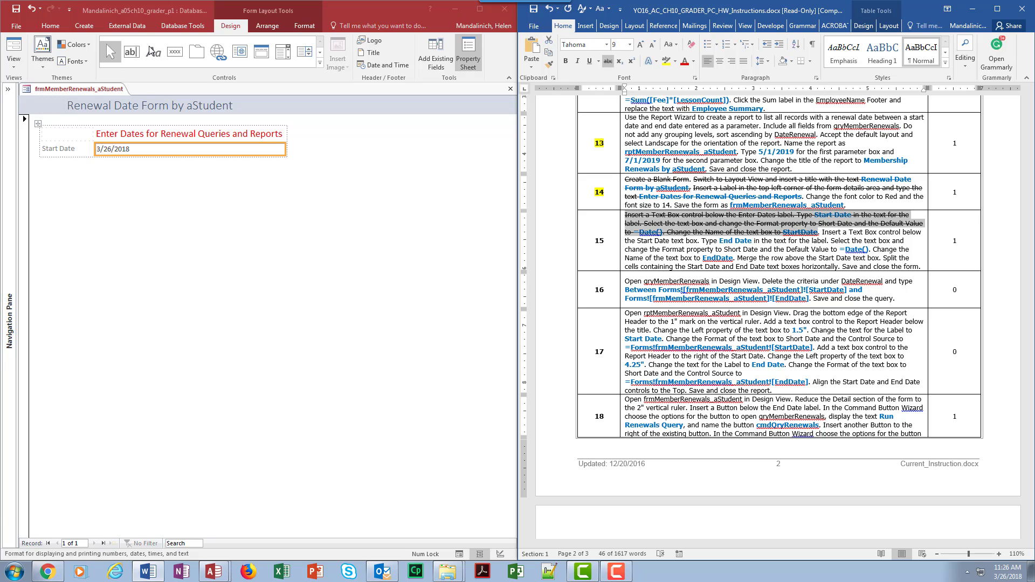
- In Access, insert a second text box below the Start Date text box and set its label text to End Date
{"action": "left_click", "coordinate": [132, 54]}
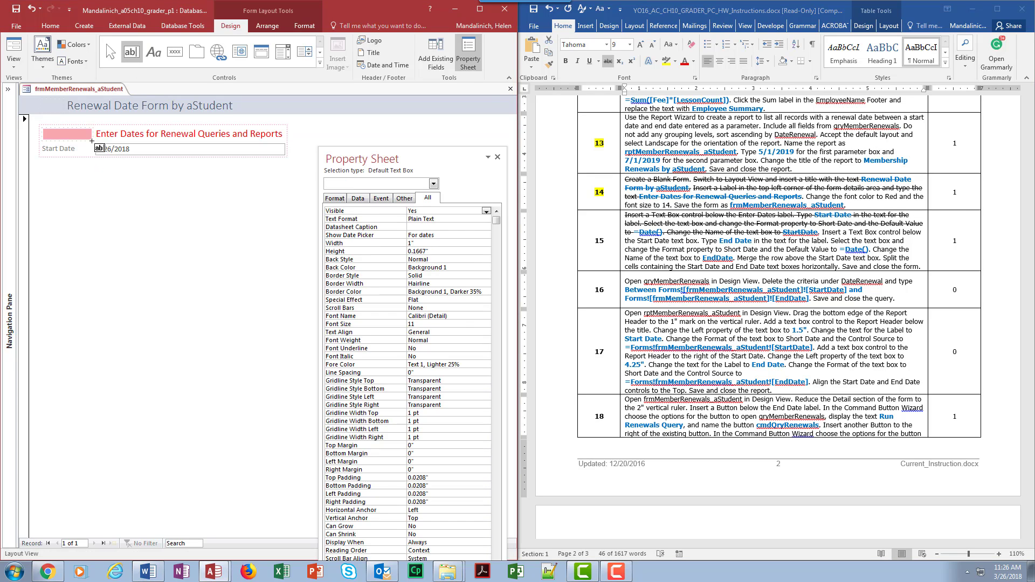
{"action": "left_click", "coordinate": [96, 159]}
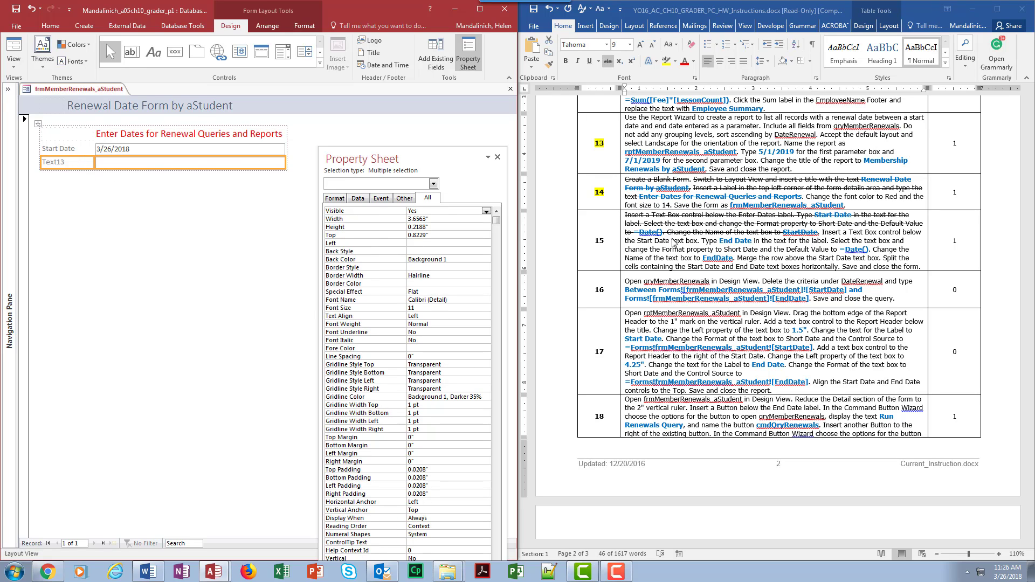
{"action": "double_click", "coordinate": [75, 161]}
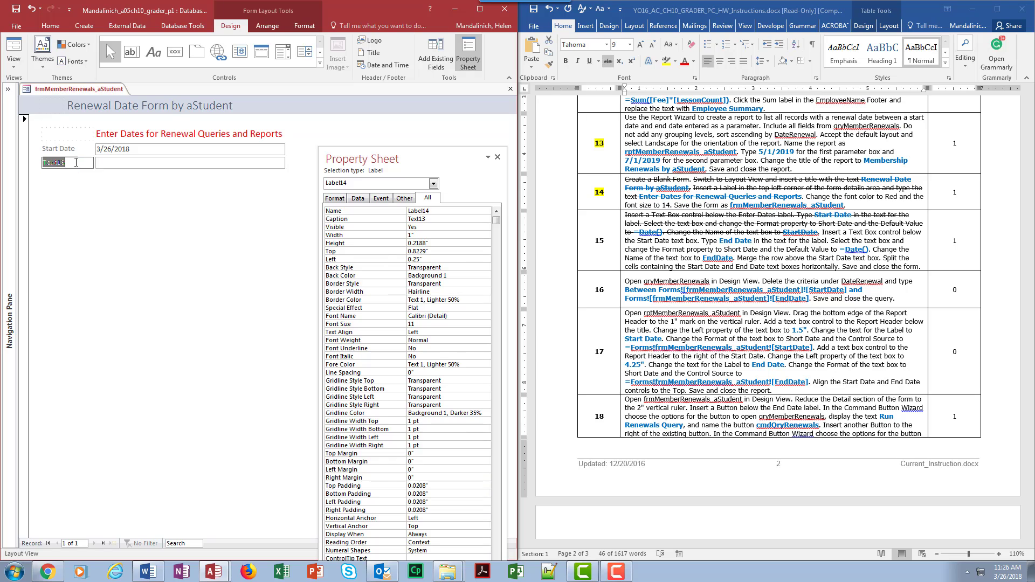
{"action": "type", "text": "End Date"}
{"action": "key", "text": "Return"}
- Set the End Date text box's Format to Short Date, its Control Source to =Date() and its Name to EndDate
{"action": "left_click", "coordinate": [229, 163]}
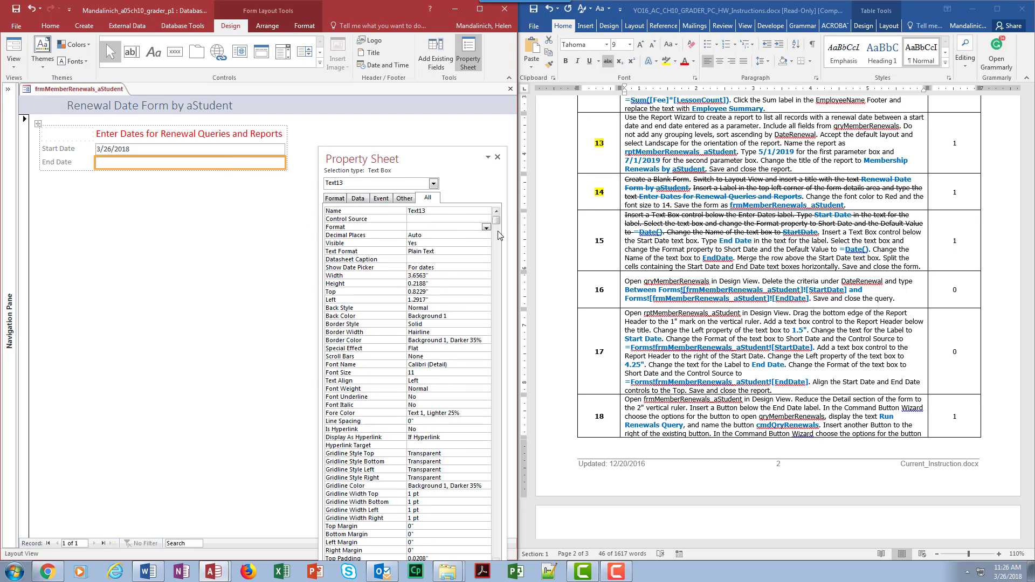
{"action": "left_click", "coordinate": [486, 228]}
{"action": "left_click", "coordinate": [431, 259]}
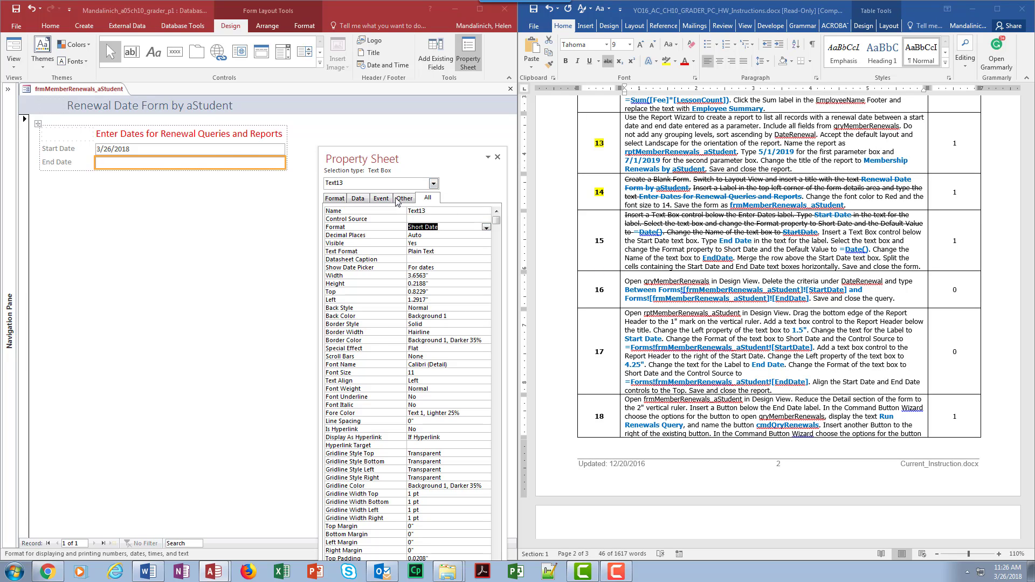
{"action": "left_click", "coordinate": [459, 219]}
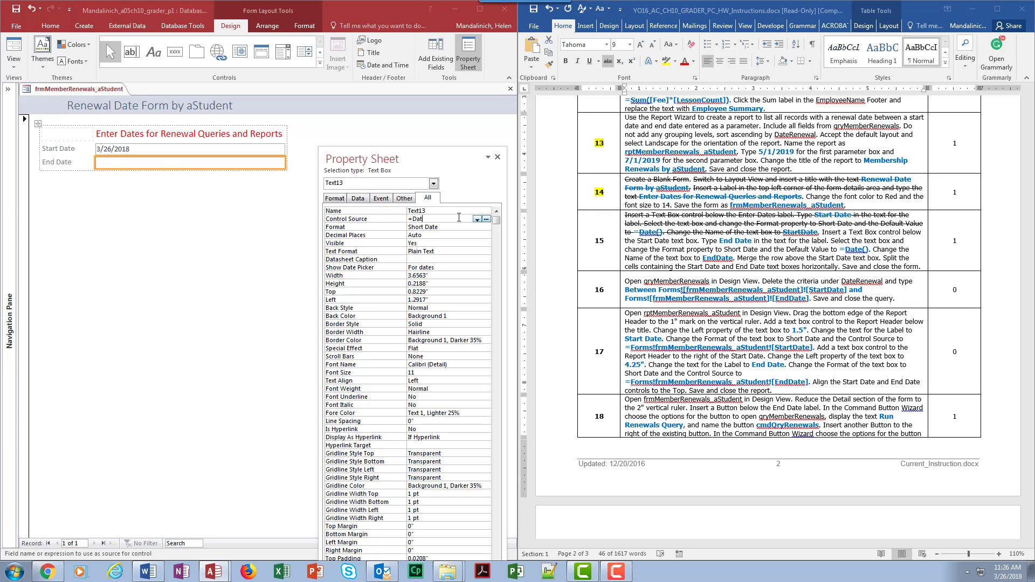
{"action": "type", "text": "=Date()"}
{"action": "left_click_drag", "start_coordinate": [438, 211], "coordinate": [403, 207]}
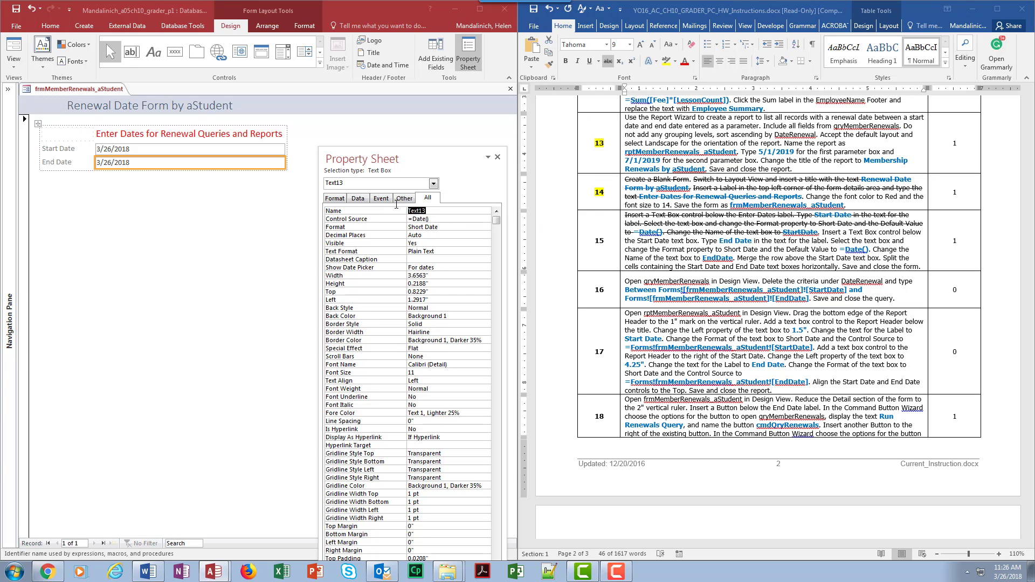
{"action": "type", "text": "EndDate"}
- Switch to the Word document and strike through the End Date text box sentences in instruction 15, through the EndDate name
{"action": "left_click", "coordinate": [869, 249]}
{"action": "left_click_drag", "start_coordinate": [869, 250], "coordinate": [832, 235]}
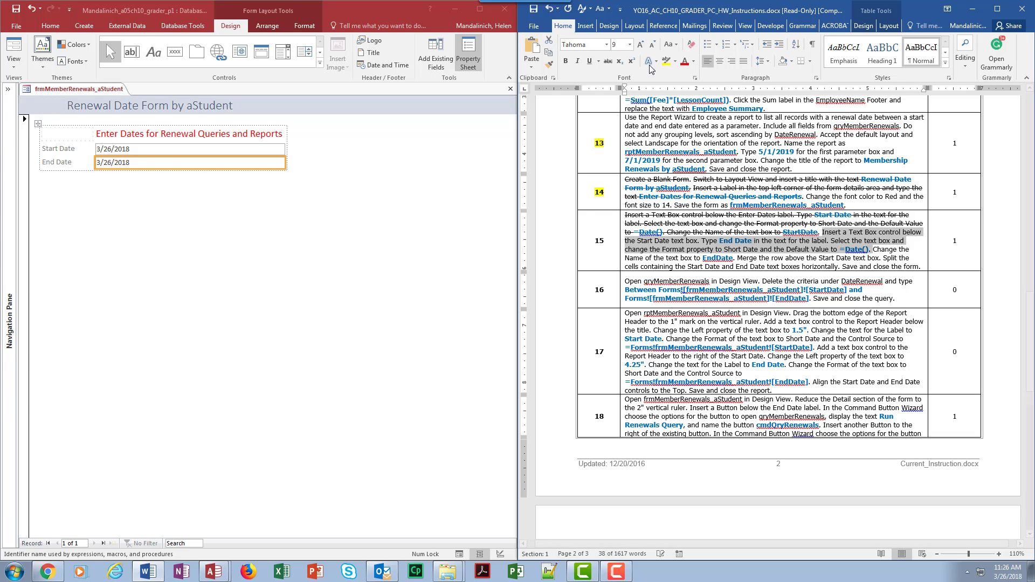
{"action": "left_click", "coordinate": [608, 61]}
{"action": "left_click", "coordinate": [676, 266]}
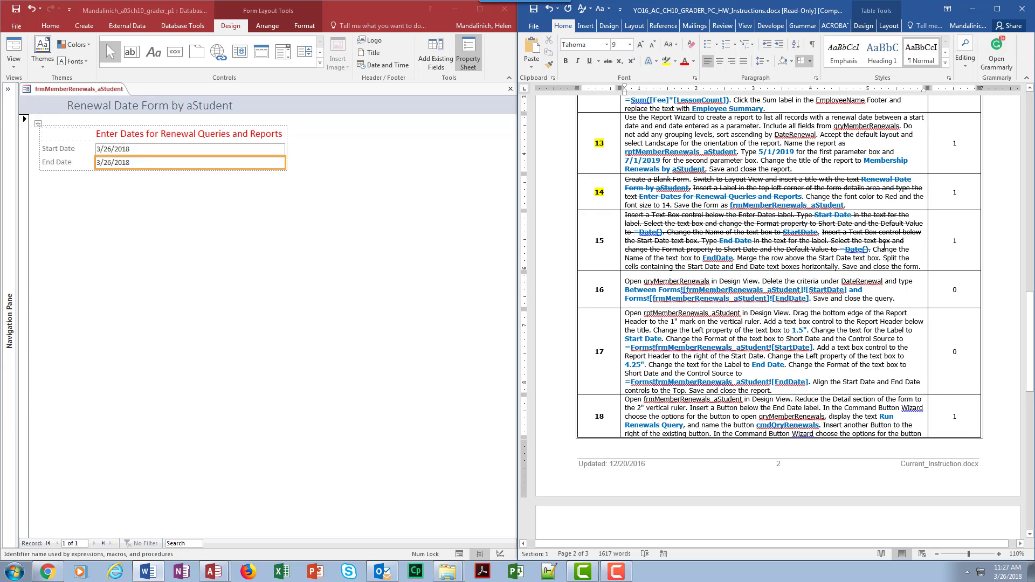
{"action": "left_click_drag", "start_coordinate": [873, 249], "coordinate": [733, 258]}
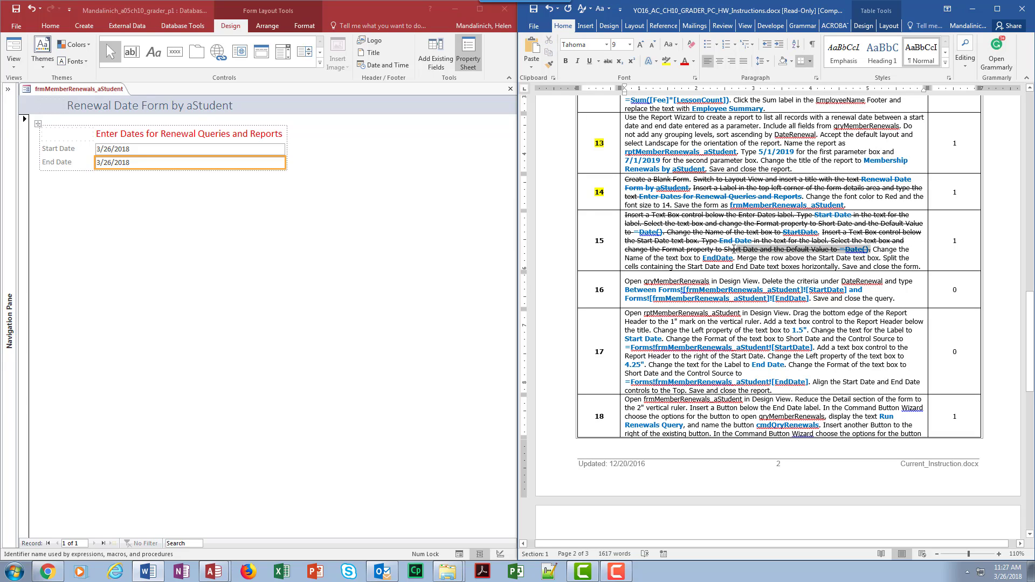
{"action": "left_click", "coordinate": [608, 61]}
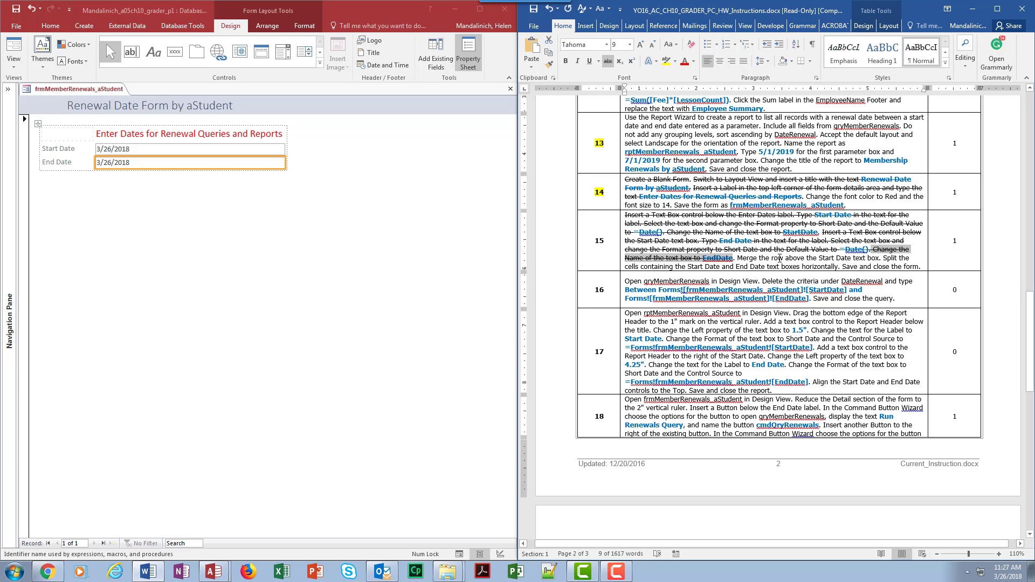
- In Access, select the whole row above the Start Date text box and merge its cells
{"action": "double_click", "coordinate": [87, 149]}
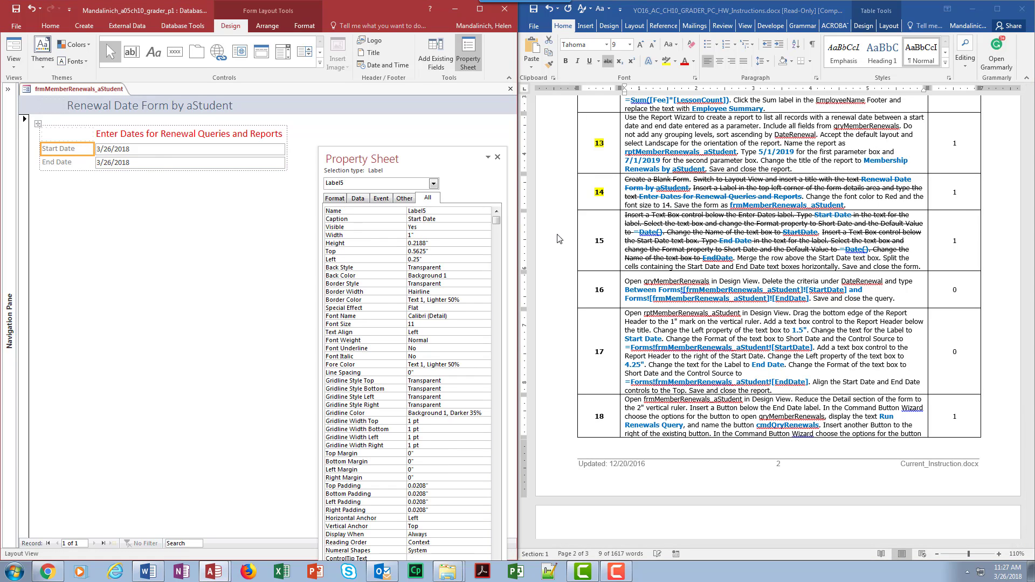
{"action": "left_click", "coordinate": [497, 156]}
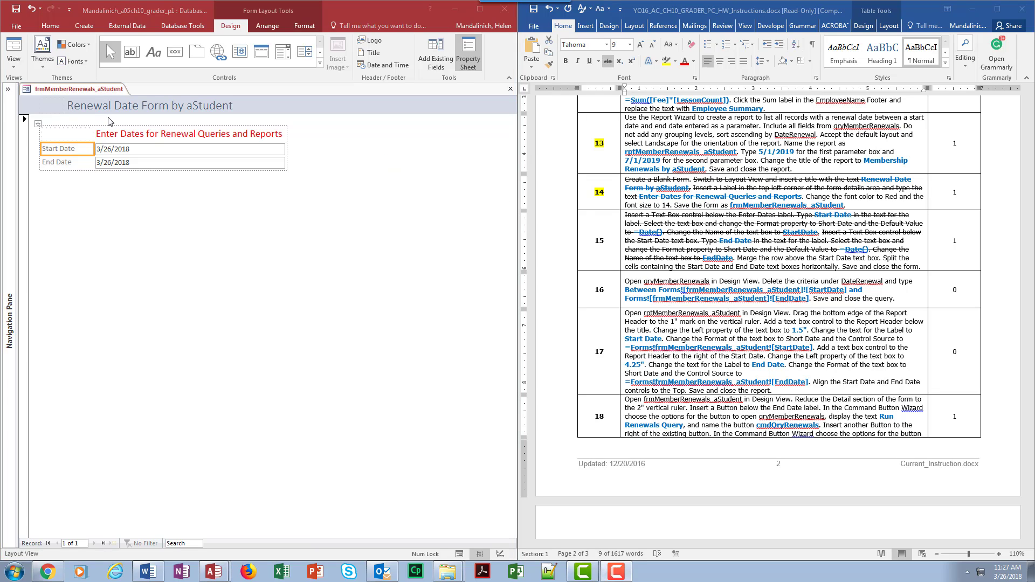
{"action": "double_click", "coordinate": [58, 135]}
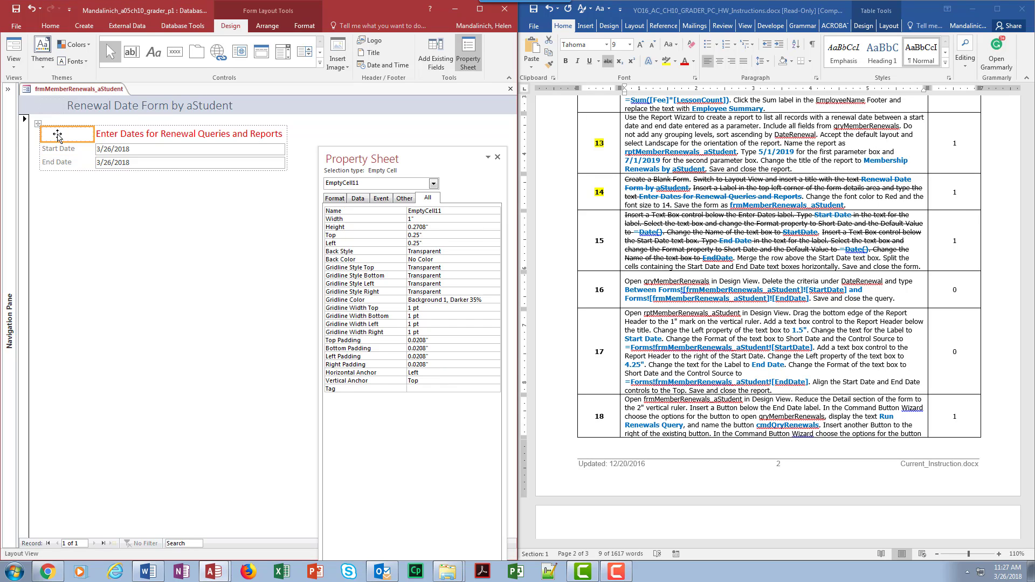
{"action": "left_click", "coordinate": [257, 27]}
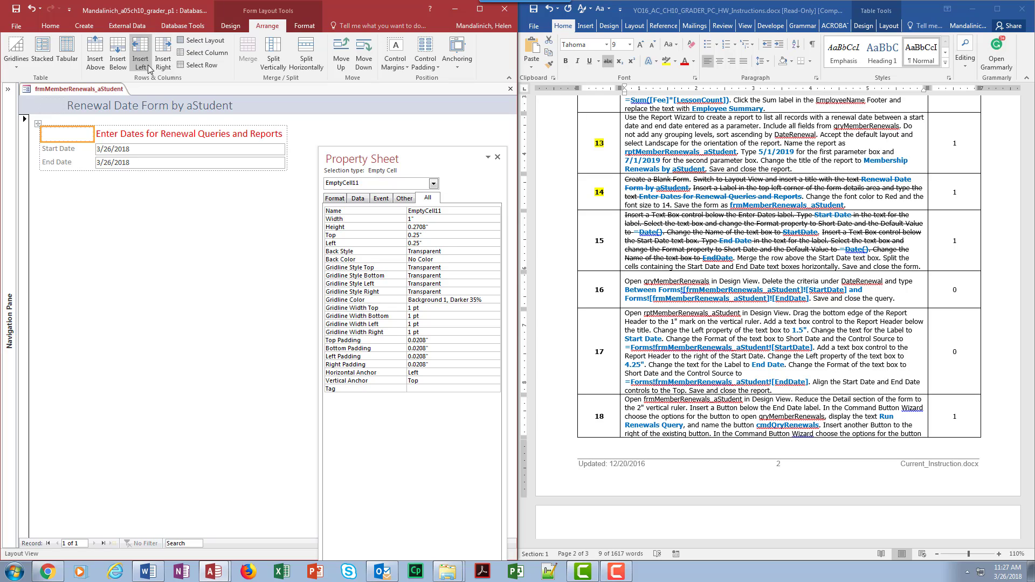
{"action": "left_click", "coordinate": [198, 65]}
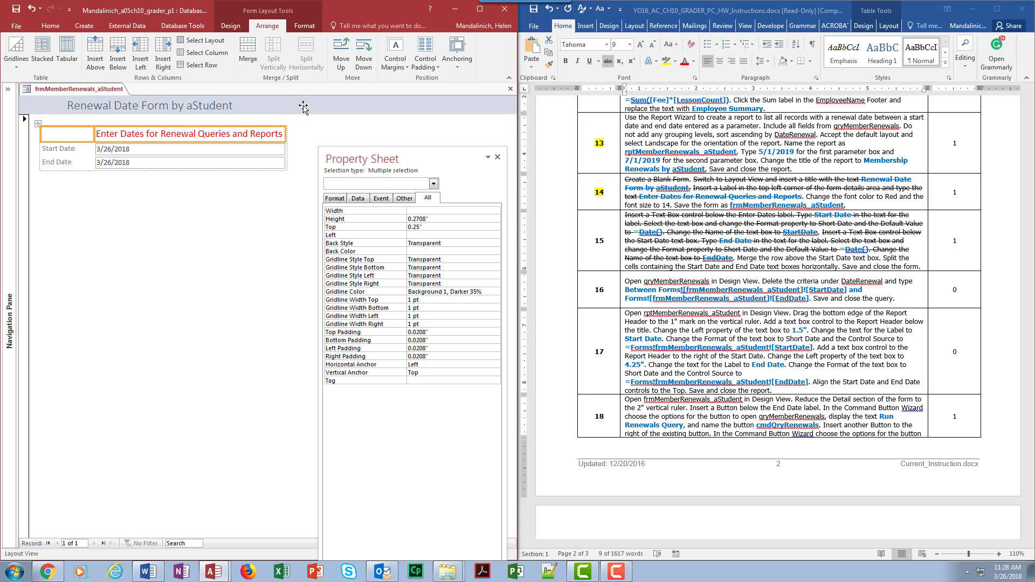
{"action": "left_click", "coordinate": [247, 53]}
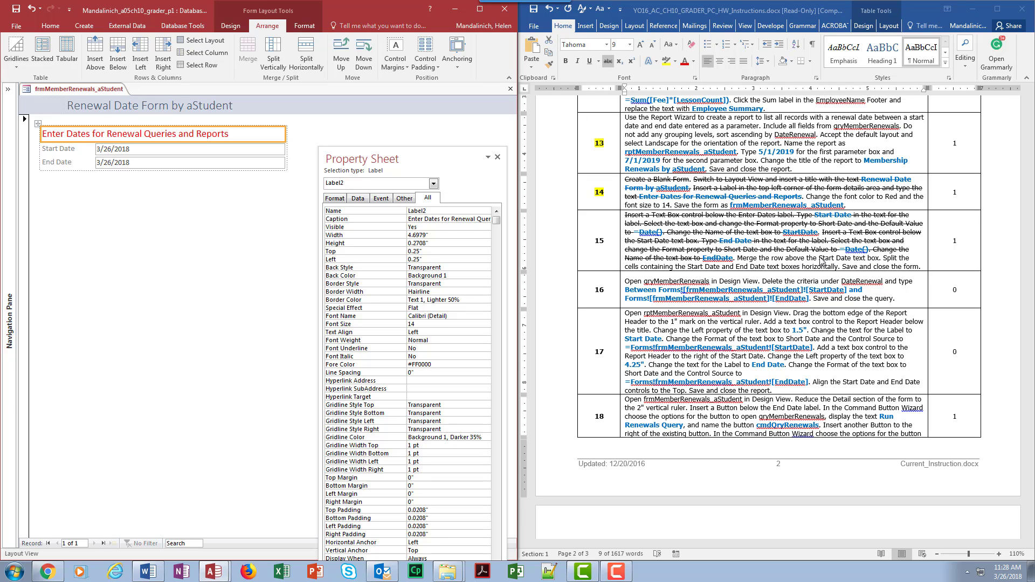
- Switch to the Word document and strike through the instruction 15 sentence about merging the row above the Start Date text box
{"action": "mouse_move", "coordinate": [871, 250]}
{"action": "left_mouse_down"}
{"action": "mouse_move", "coordinate": [734, 258]}
{"action": "mouse_move", "coordinate": [876, 258]}
{"action": "left_mouse_up"}
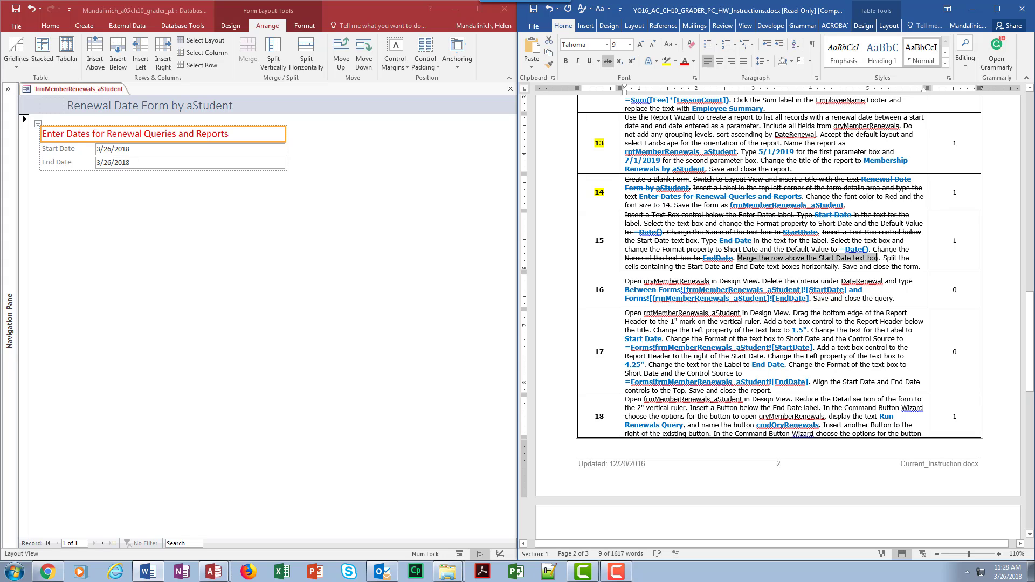
{"action": "left_click", "coordinate": [609, 62]}
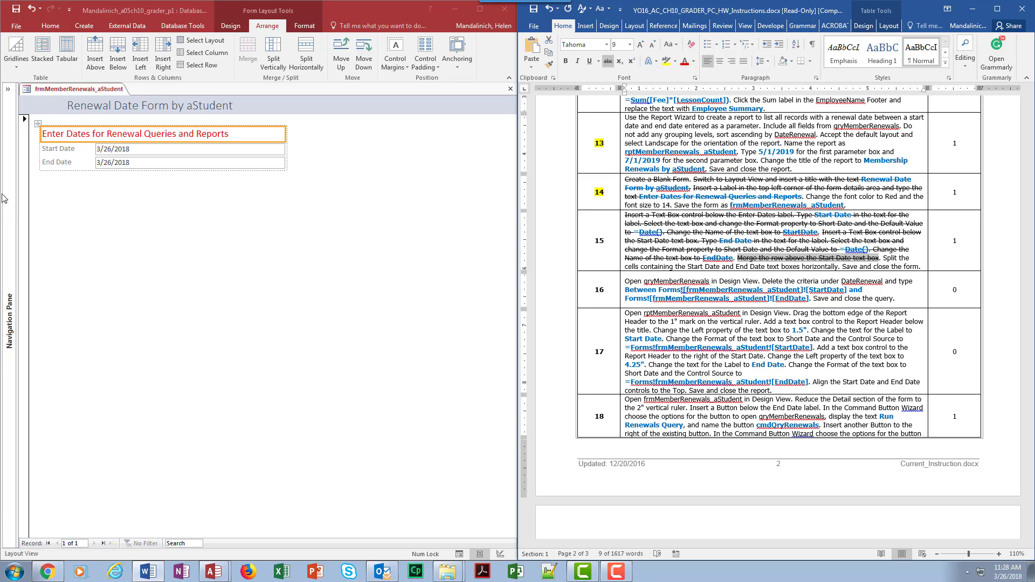
- In Access, split the cells containing the Start Date and End Date text boxes horizontally
{"action": "double_click", "coordinate": [112, 153]}
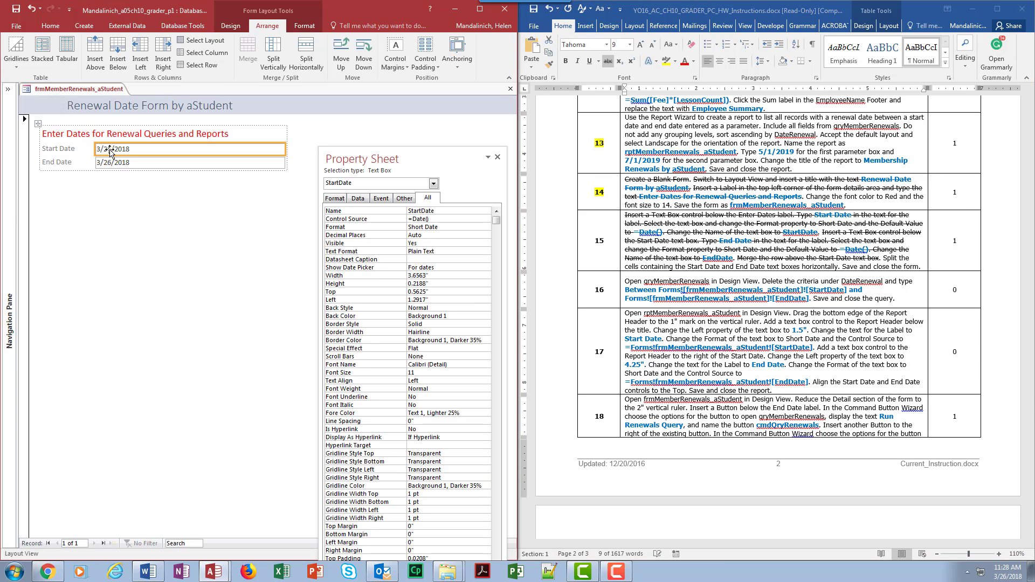
{"action": "left_click", "coordinate": [306, 59]}
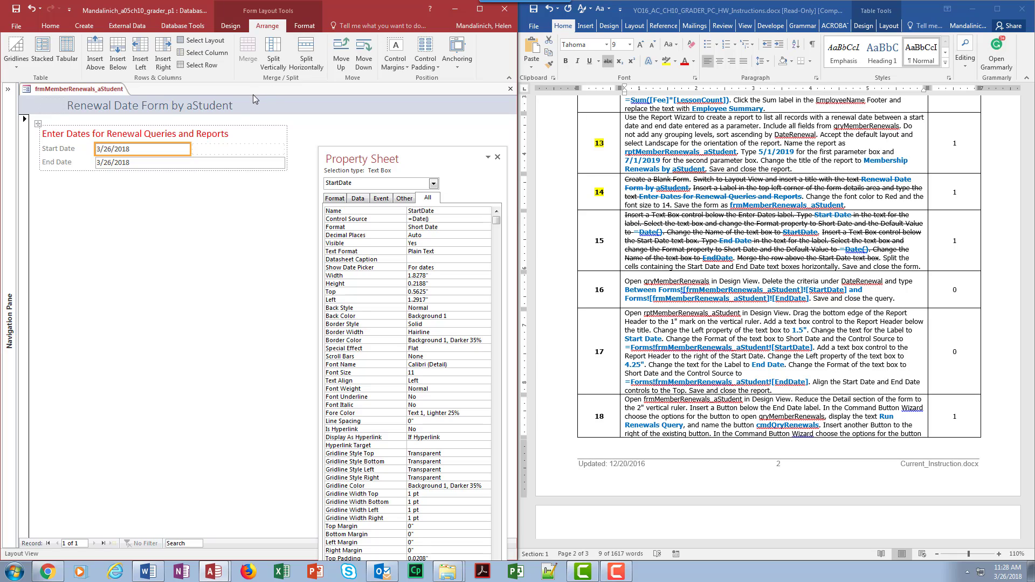
{"action": "left_click", "coordinate": [226, 162]}
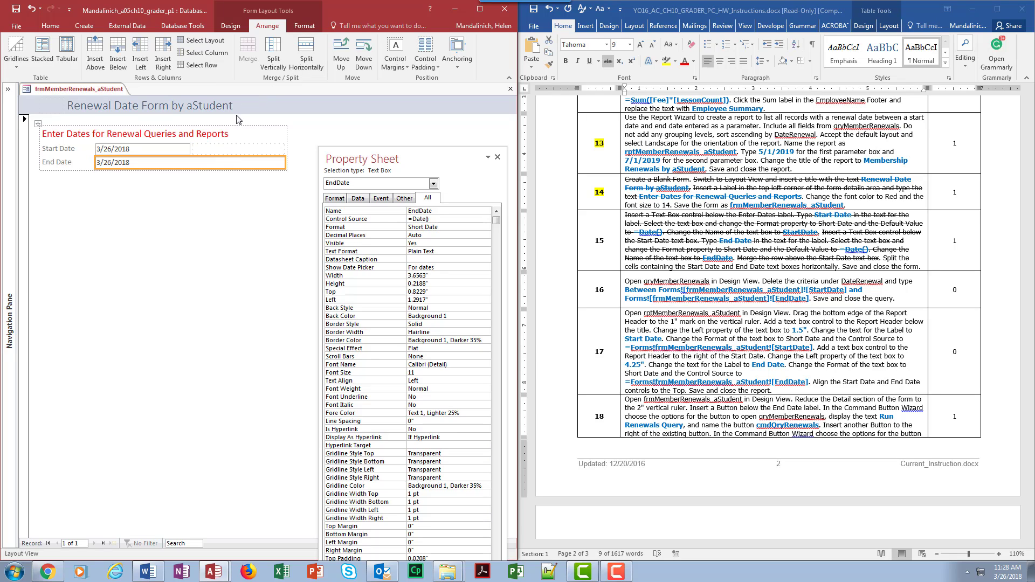
{"action": "left_click", "coordinate": [305, 57]}
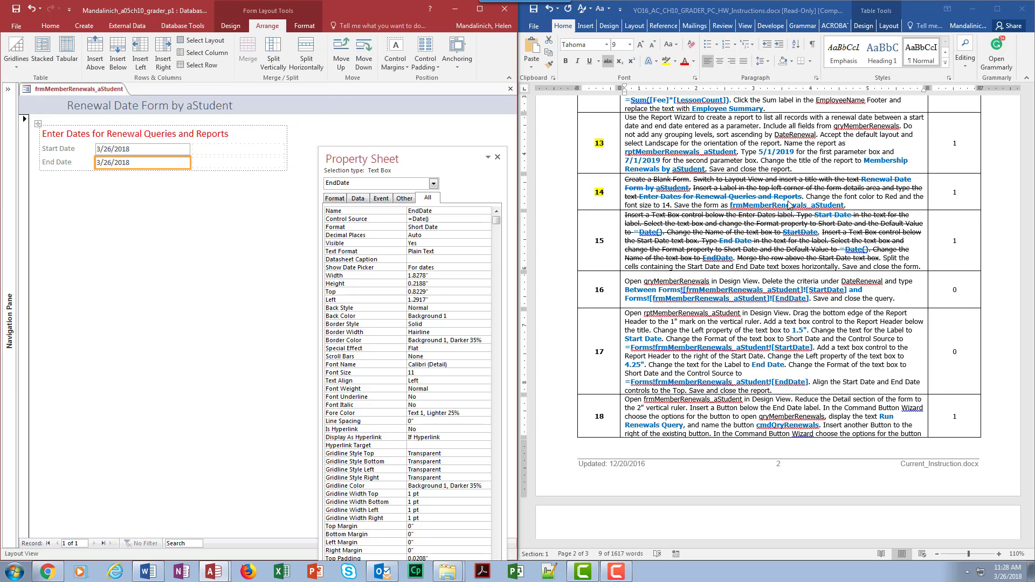
- Switch to the Word document and highlight step number 15 in yellow
{"action": "left_click", "coordinate": [885, 258]}
{"action": "left_click_drag", "start_coordinate": [882, 258], "coordinate": [817, 263]}
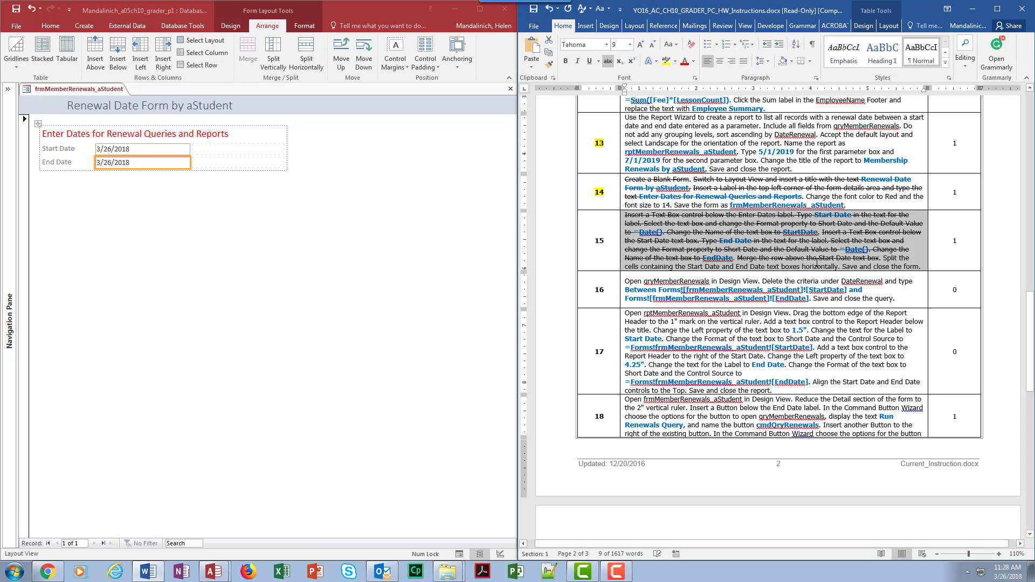
{"action": "left_click", "coordinate": [836, 261]}
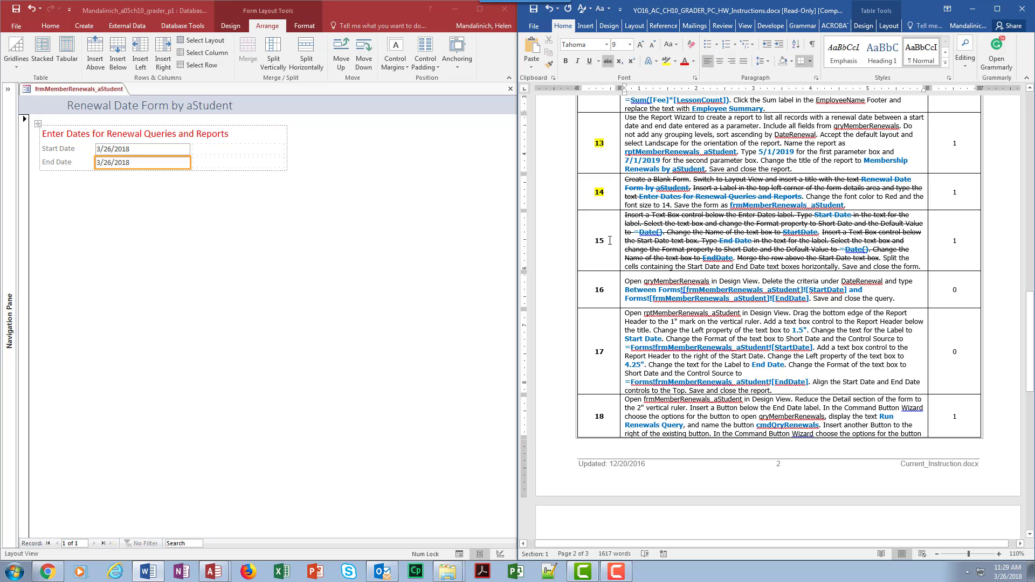
{"action": "left_click_drag", "start_coordinate": [607, 241], "coordinate": [591, 240]}
{"action": "left_click", "coordinate": [667, 61]}
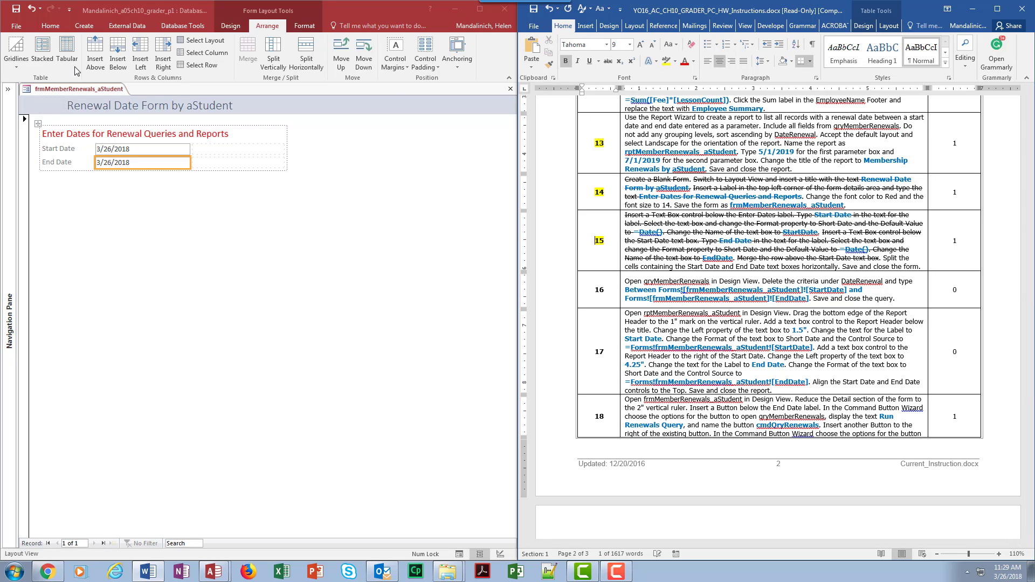
- In Access, save and close the frmMemberRenewals_aStudent form
{"action": "left_click", "coordinate": [15, 10]}
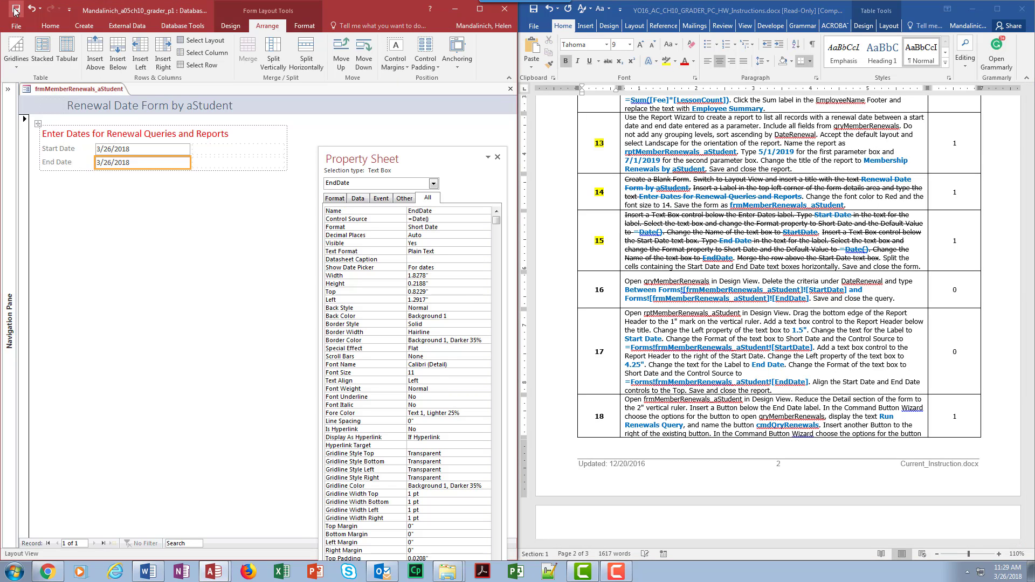
{"action": "left_click", "coordinate": [512, 93]}
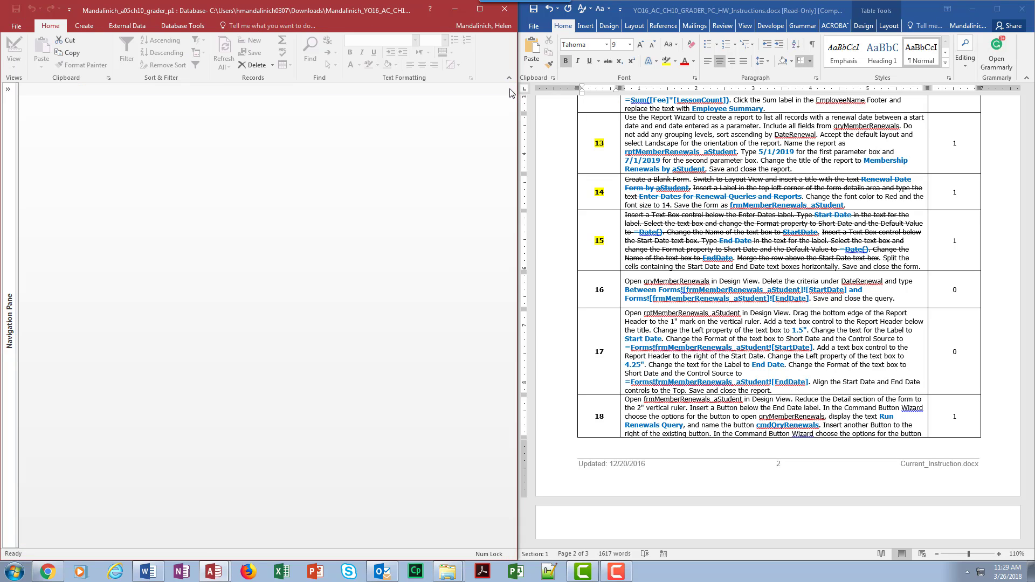
- Read instruction 16 in Word, then open qryMemberRenewals in Design View in Access with the Property Sheet and Navigation Pane hidden
{"action": "left_click", "coordinate": [687, 291]}
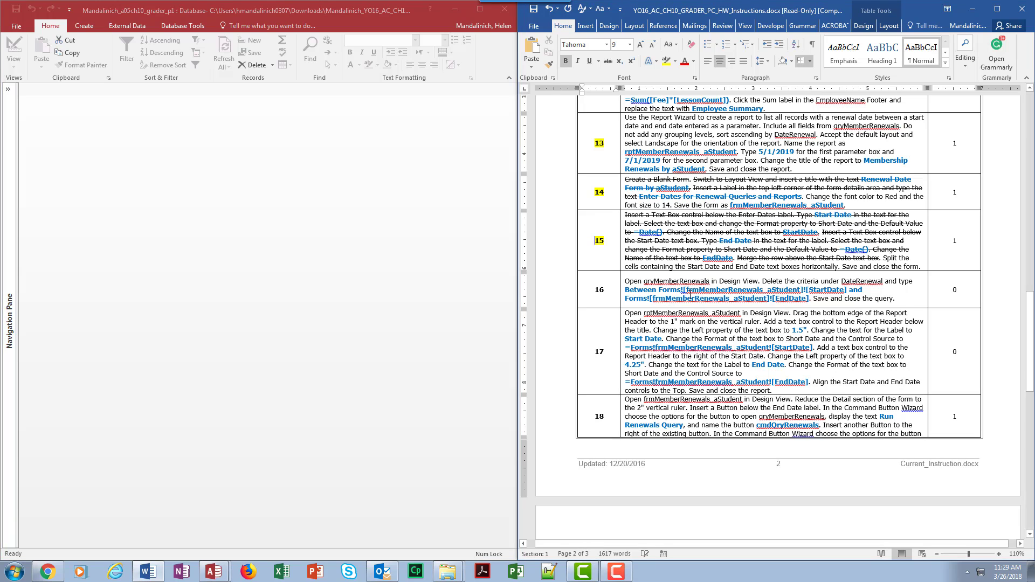
{"action": "scroll", "coordinate": [658, 244], "scroll_direction": "down", "scroll_amount": 2}
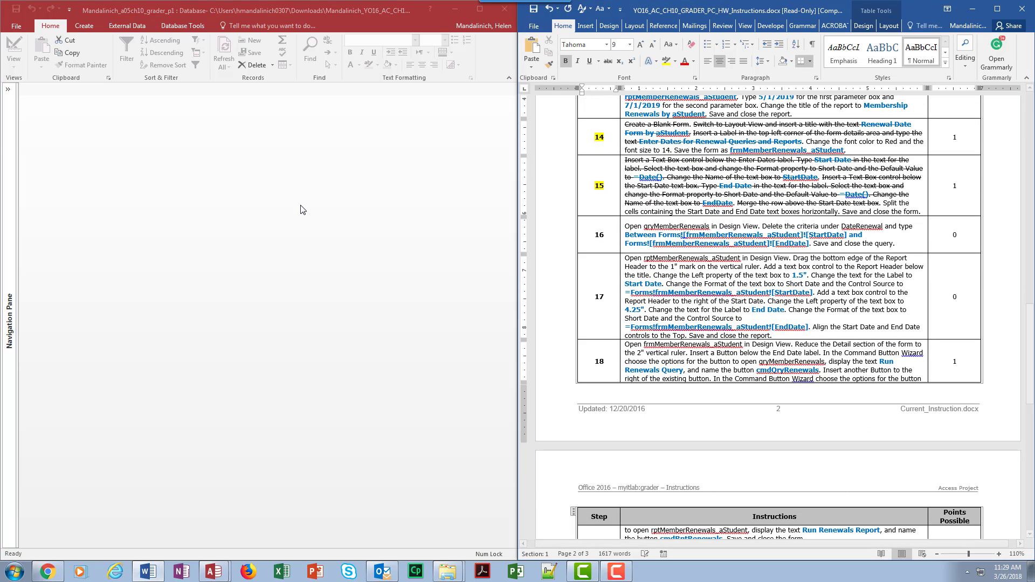
{"action": "left_click", "coordinate": [8, 89]}
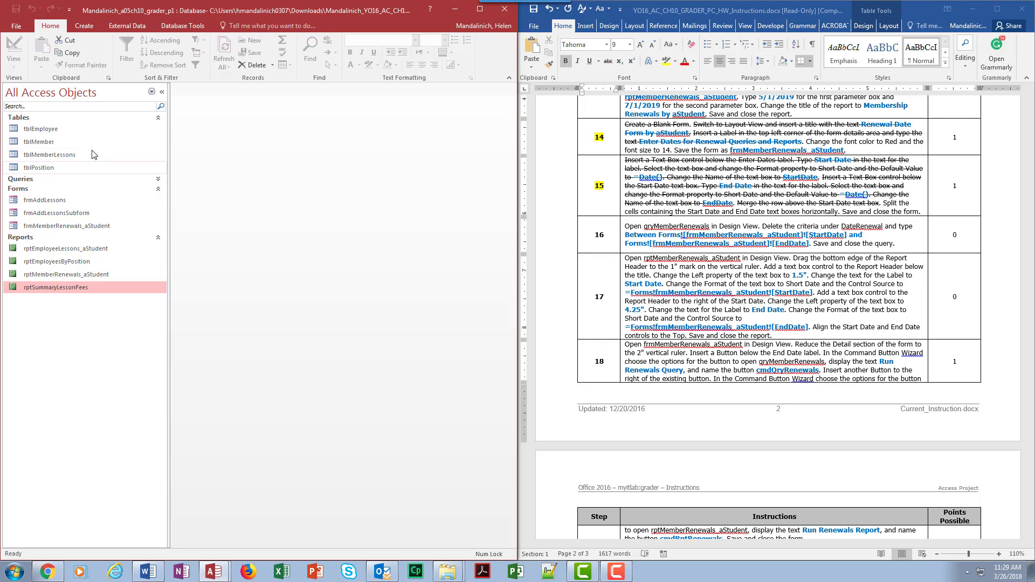
{"action": "left_click", "coordinate": [159, 179]}
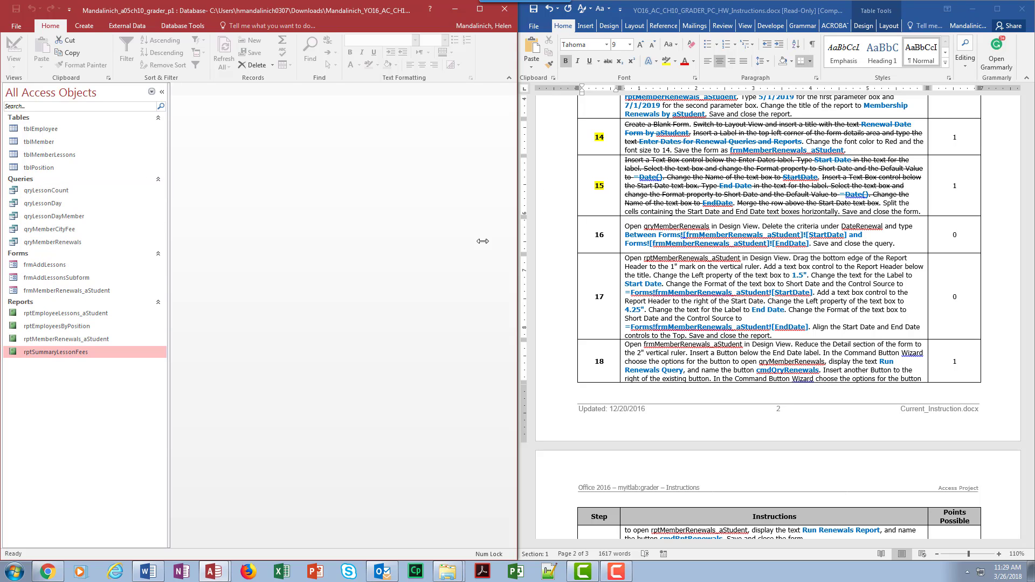
{"action": "right_click", "coordinate": [48, 242]}
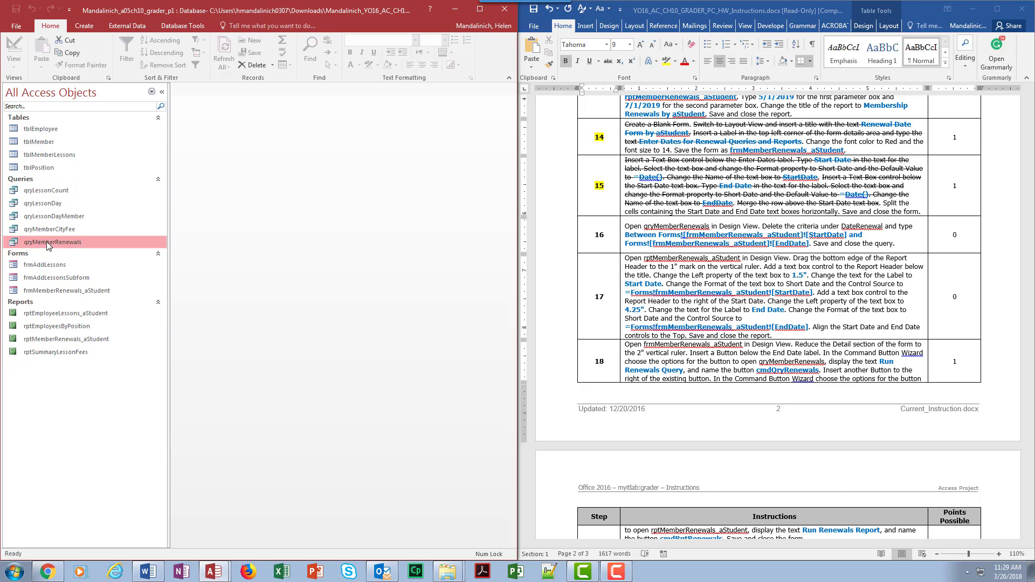
{"action": "left_click", "coordinate": [76, 262]}
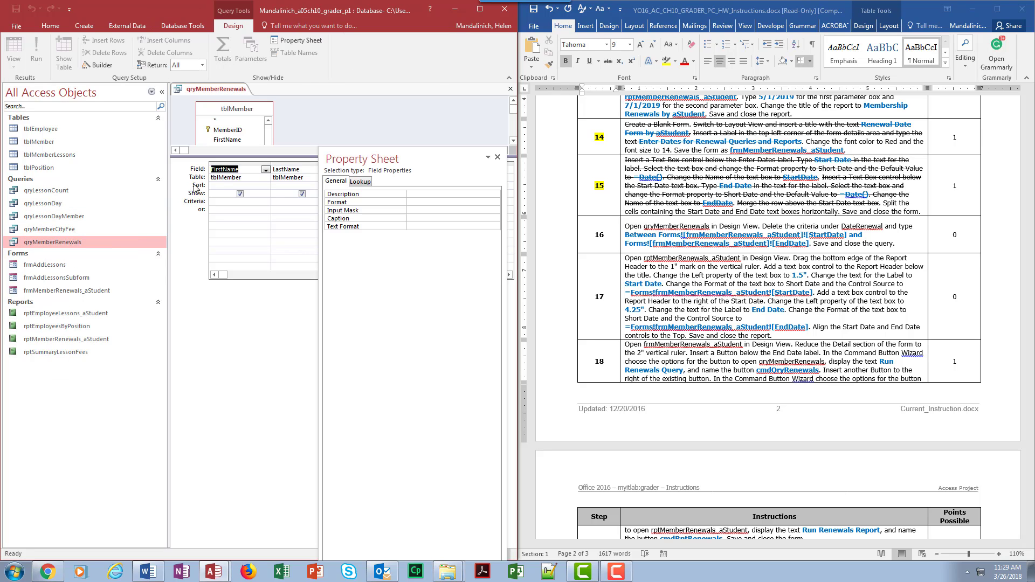
{"action": "left_click", "coordinate": [497, 157]}
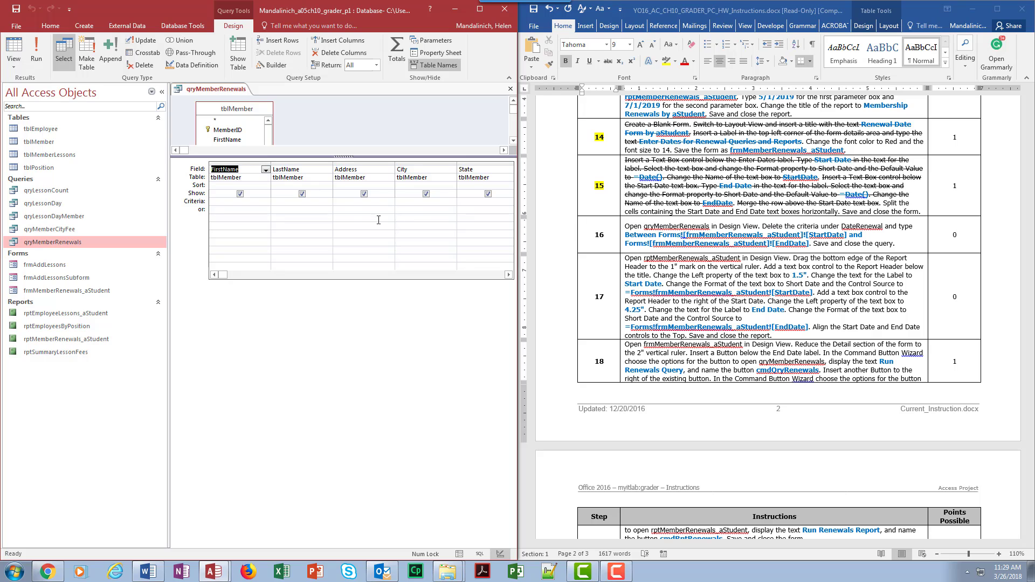
{"action": "left_click", "coordinate": [162, 92]}
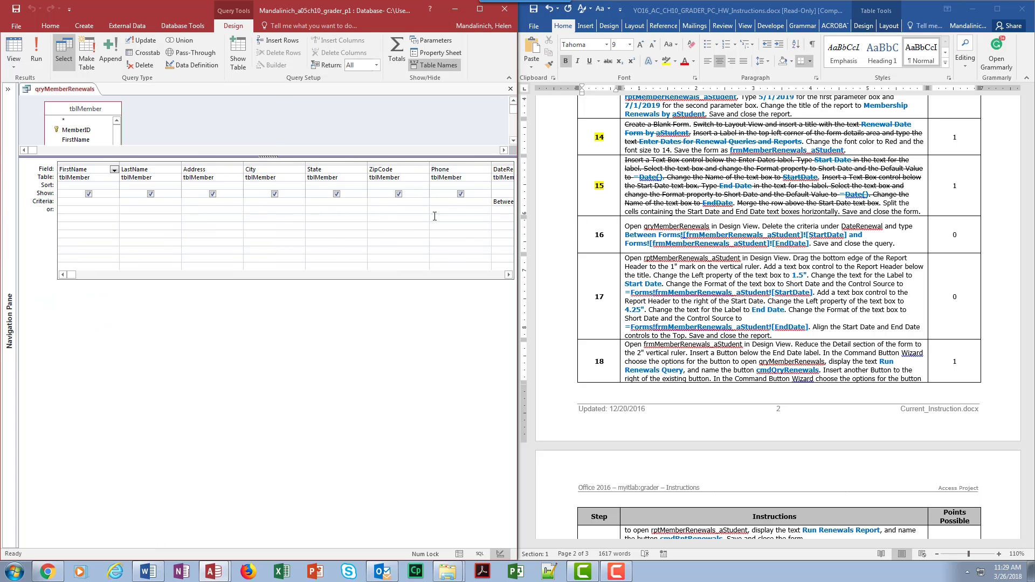
- Delete the existing criteria under the DateRenewal field in the query design grid
{"action": "left_click", "coordinate": [508, 275]}
{"action": "left_click", "coordinate": [508, 275]}
{"action": "left_click", "coordinate": [384, 202]}
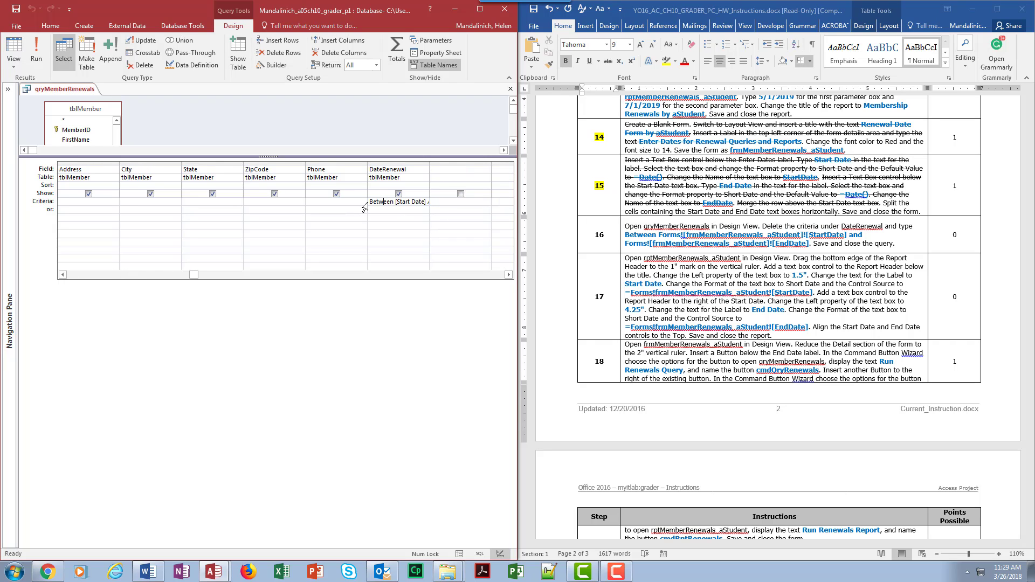
{"action": "left_click_drag", "start_coordinate": [388, 205], "coordinate": [503, 221]}
{"action": "key", "text": "Delete"}
- Using the Zoom box, set the DateRenewal criteria to Between Forms![frmMemberRenewals_aStudent]![StartDate] and Forms![frmMemberRenewals_aStudent]![EndDate]
{"action": "right_click", "coordinate": [380, 201]}
{"action": "left_click", "coordinate": [408, 286]}
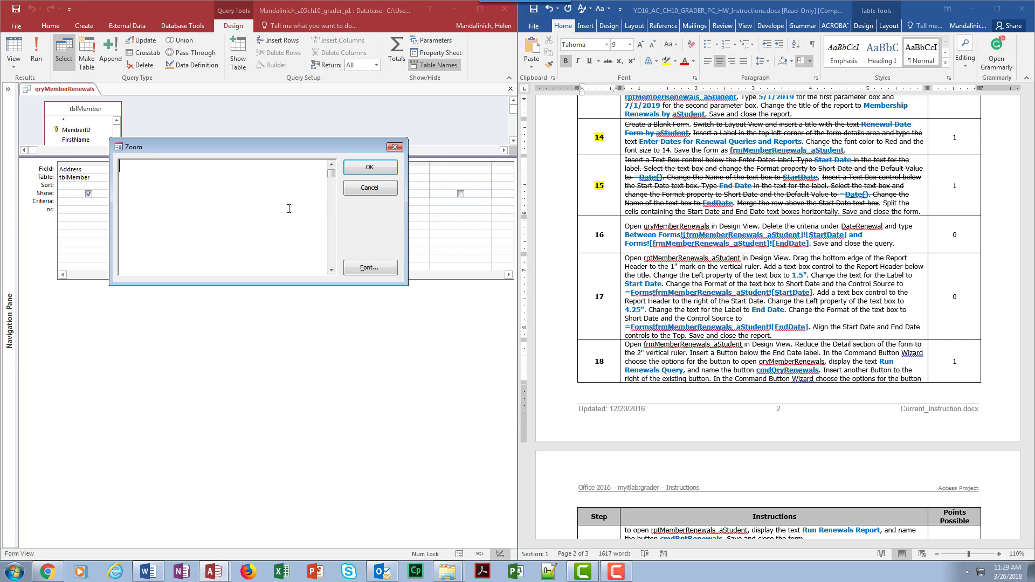
{"action": "type", "text": "Between Forms!"}
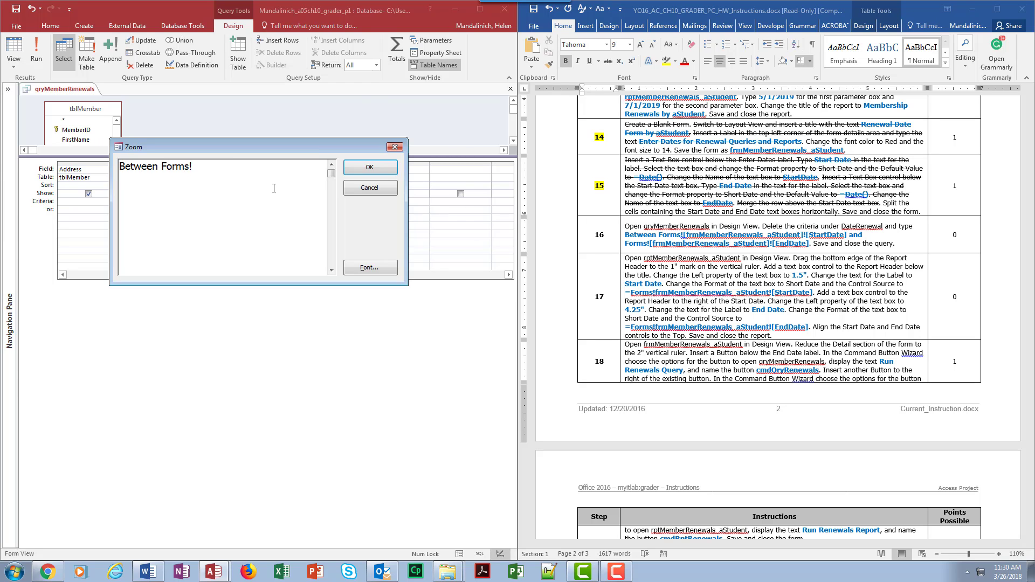
{"action": "type", "text": "[frmMemberRe"}
{"action": "type", "text": "nee"}
{"action": "type", "text": "wals"}
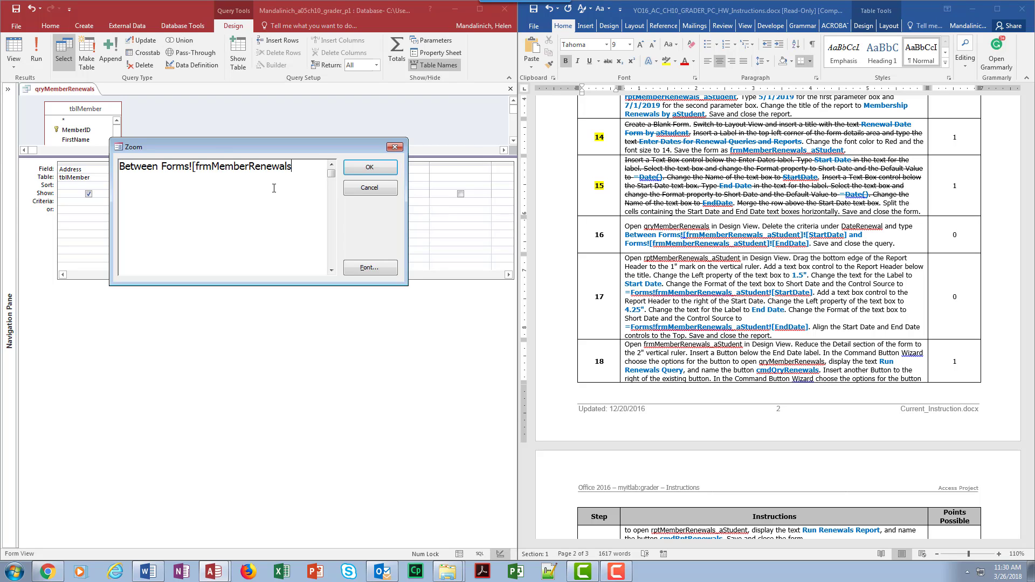
{"action": "type", "text": "+aStudent"}
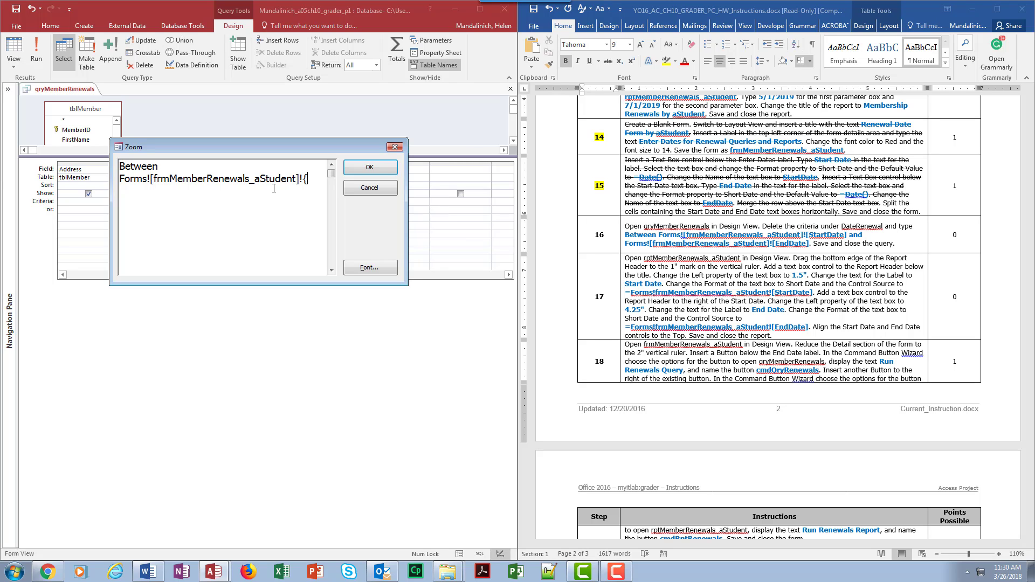
{"action": "type", "text": "]![Start"}
{"action": "type", "text": "Date"}
{"action": "type", "text": "] na"}
{"action": "key", "text": "BackSpace"}
{"action": "key", "text": "BackSpace"}
{"action": "type", "text": "and Form"}
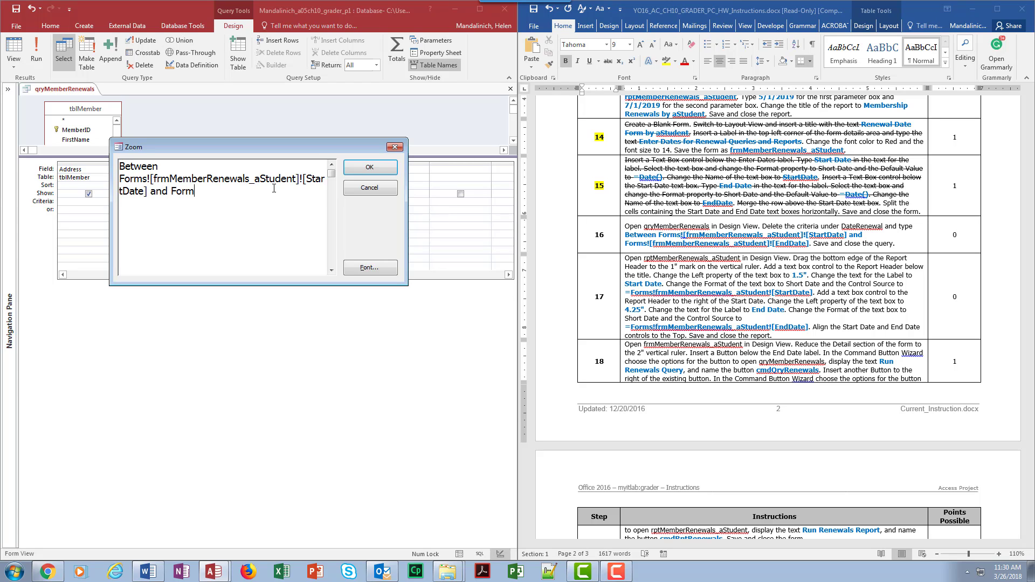
{"action": "type", "text": "s![frmMemberRenewas"}
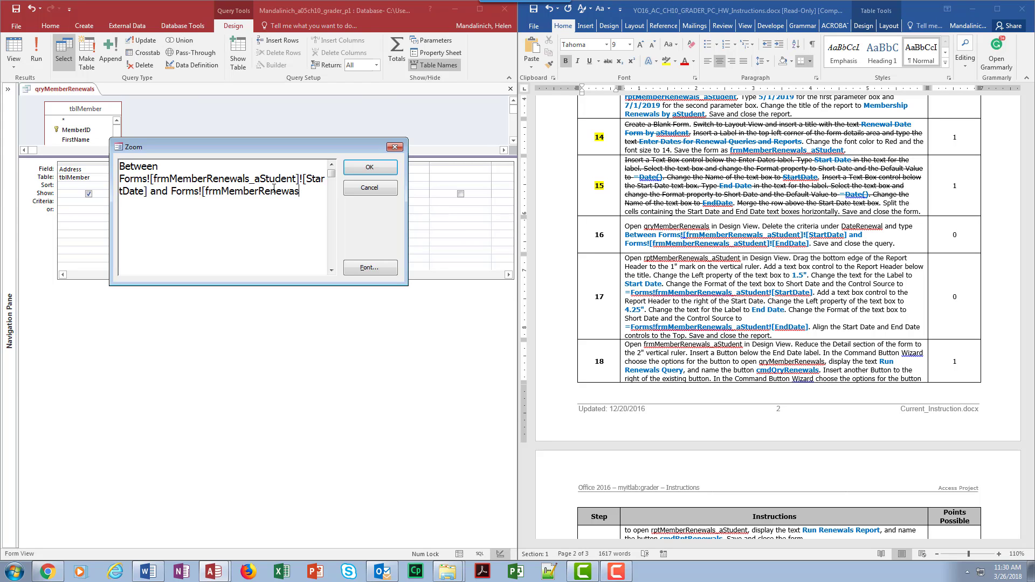
{"action": "key", "text": "BackSpace"}
{"action": "type", "text": "ls_aStudent"}
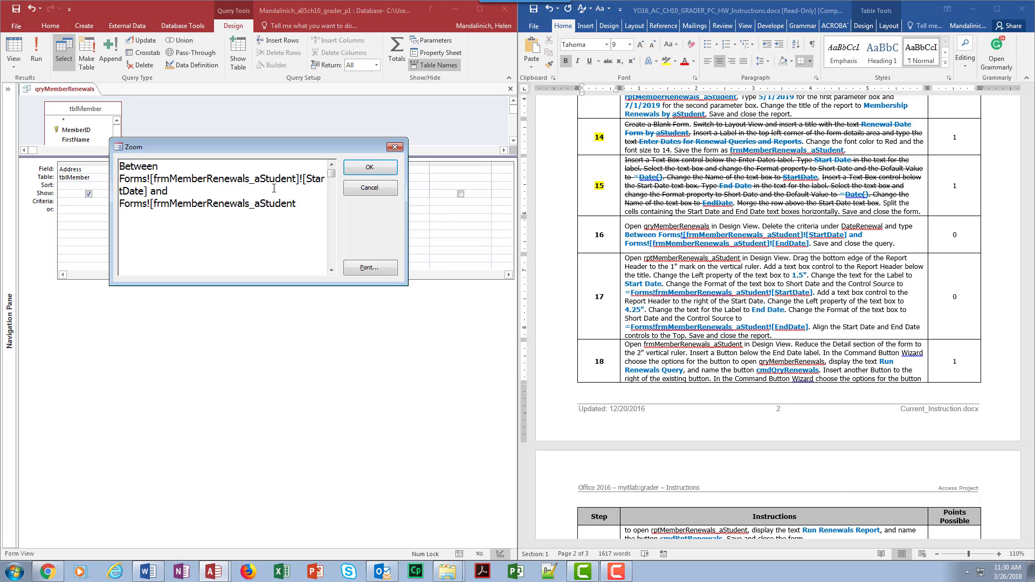
{"action": "type", "text": "]![EndDate"}
{"action": "left_click", "coordinate": [372, 167]}
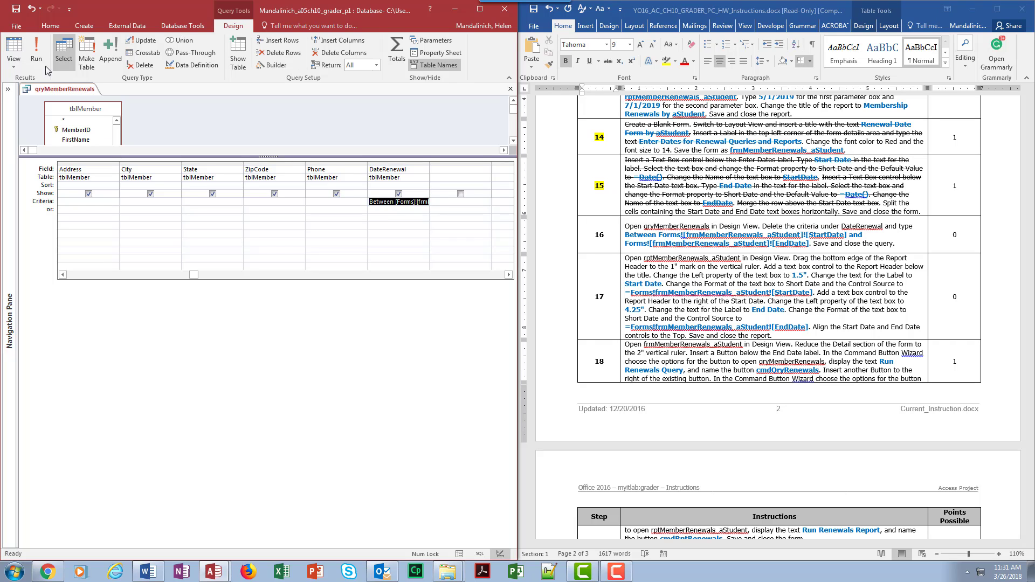
- Save and close the qryMemberRenewals query, and highlight step number 16 in yellow in the Word document
{"action": "left_click", "coordinate": [15, 12]}
{"action": "left_click", "coordinate": [511, 91]}
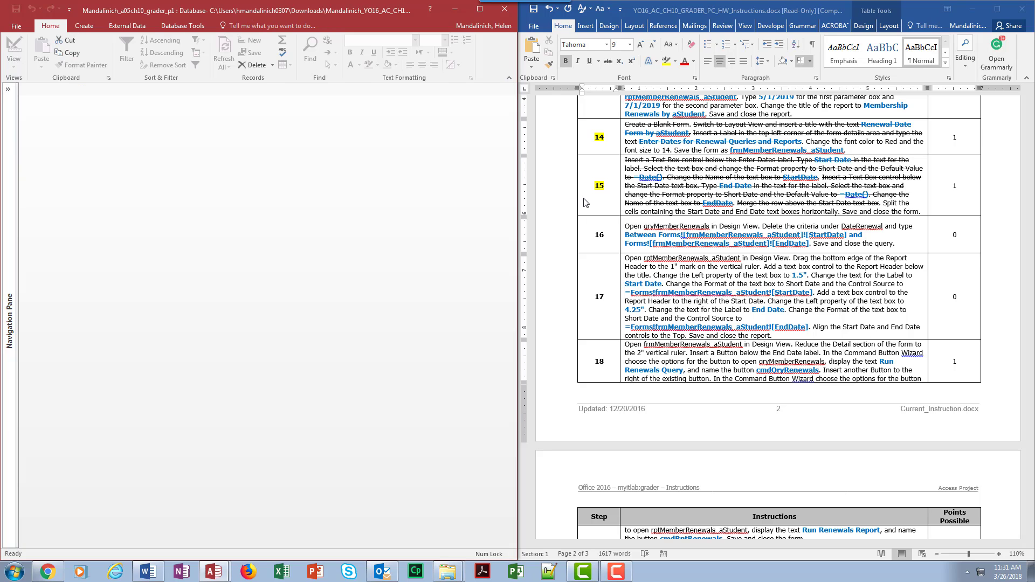
{"action": "left_click_drag", "start_coordinate": [592, 235], "coordinate": [604, 234]}
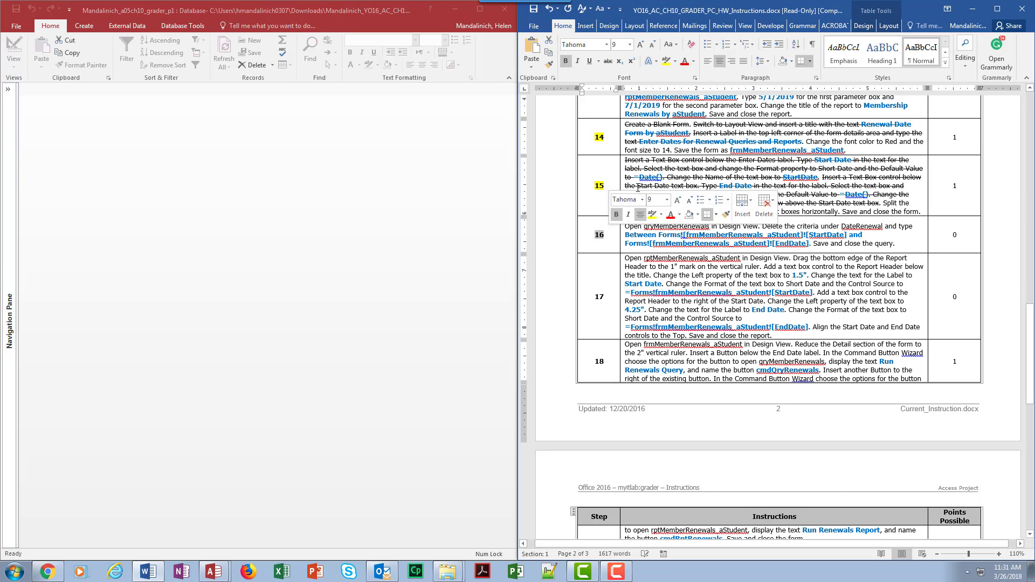
{"action": "left_click", "coordinate": [666, 61]}
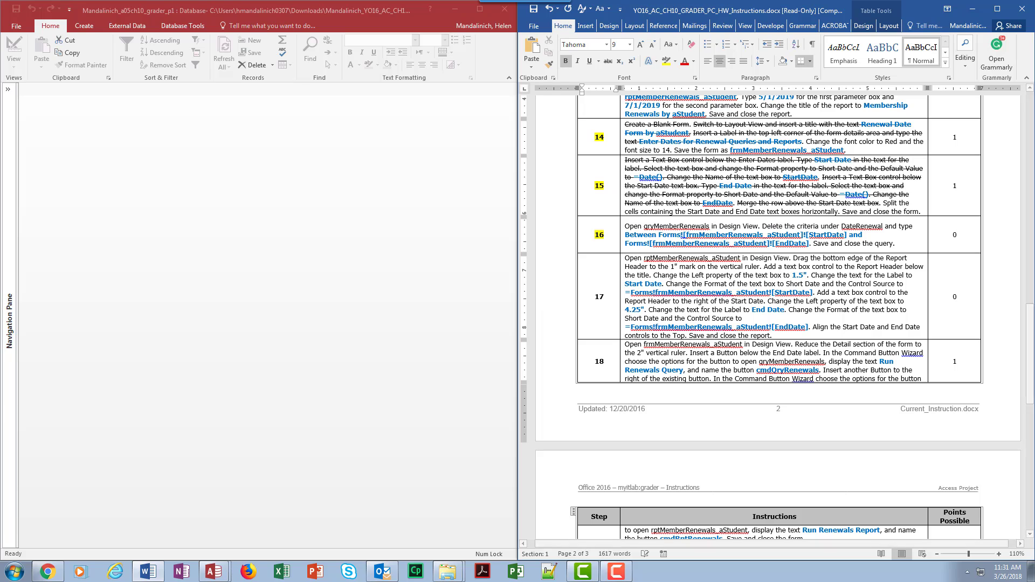